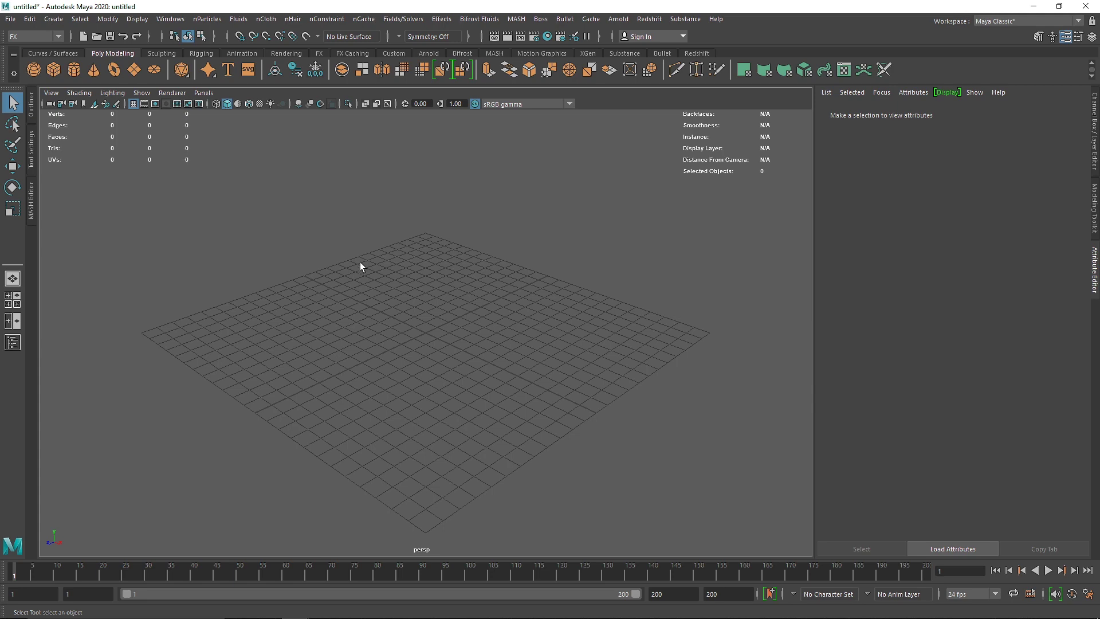
Create a polygon plane and scale it up uniformly until it extends well beyond the grid.
click(134, 69)
alt+drag(467, 363, 364, 275)
key(r)
drag(425, 333, 509, 358)
scroll(510, 358, down, 5)
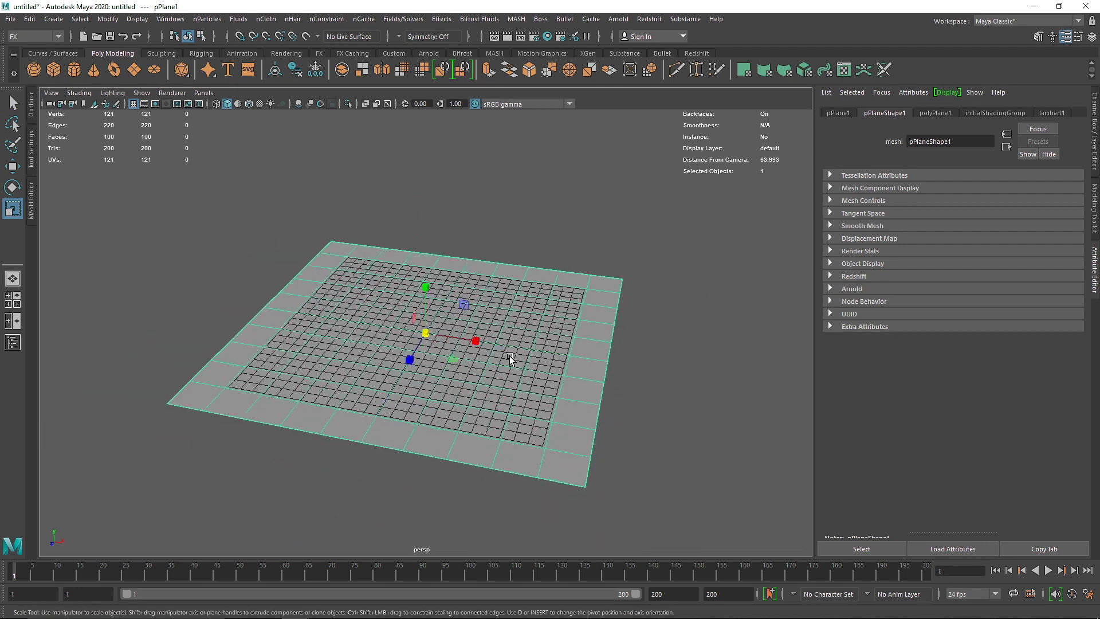
drag(426, 332, 600, 359)
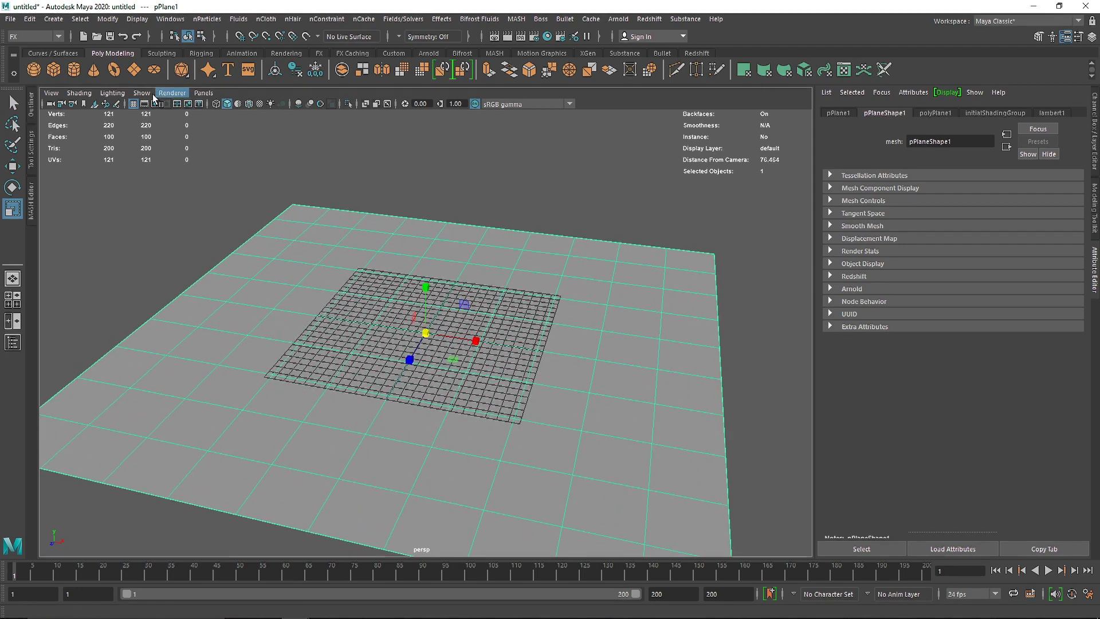
Hide the grid in the perspective view.
click(133, 103)
click(450, 197)
click(583, 356)
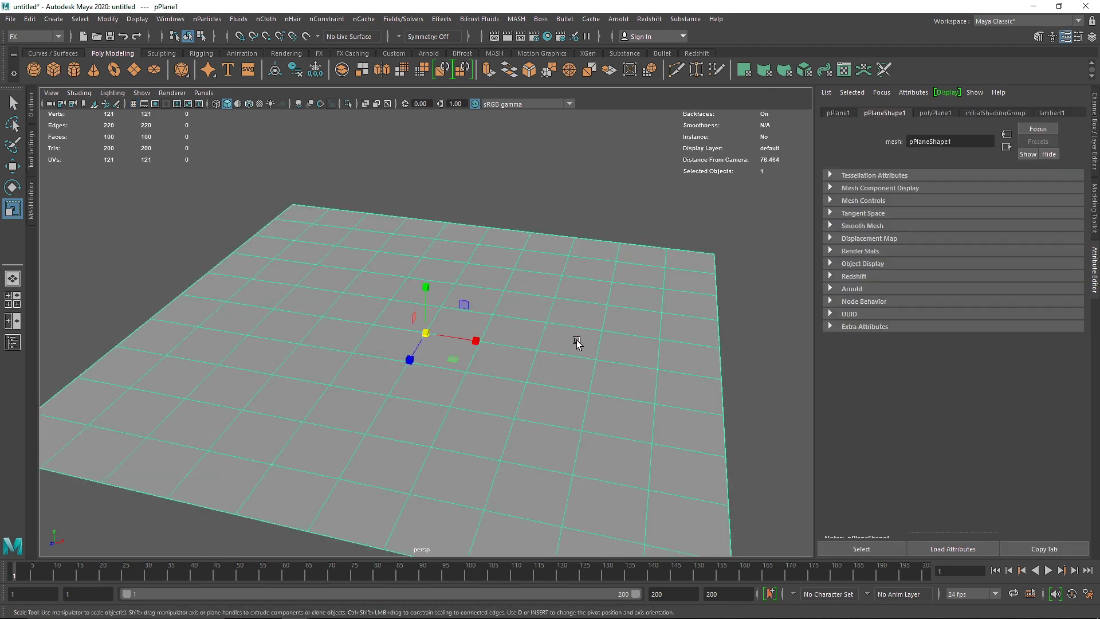
Set the plane's Subdivisions Width and Subdivisions Height to 1.
click(934, 114)
drag(977, 215, 951, 227)
click(613, 203)
click(524, 276)
alt+drag(433, 333, 410, 322)
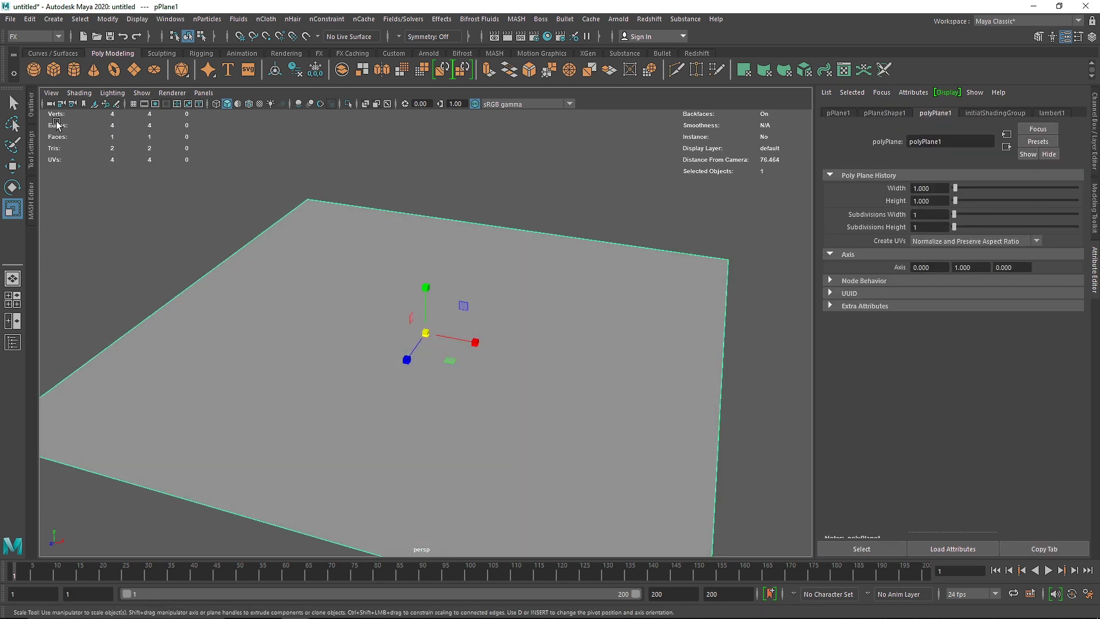
Rename the plane as Floor.
click(31, 106)
double_click(75, 175)
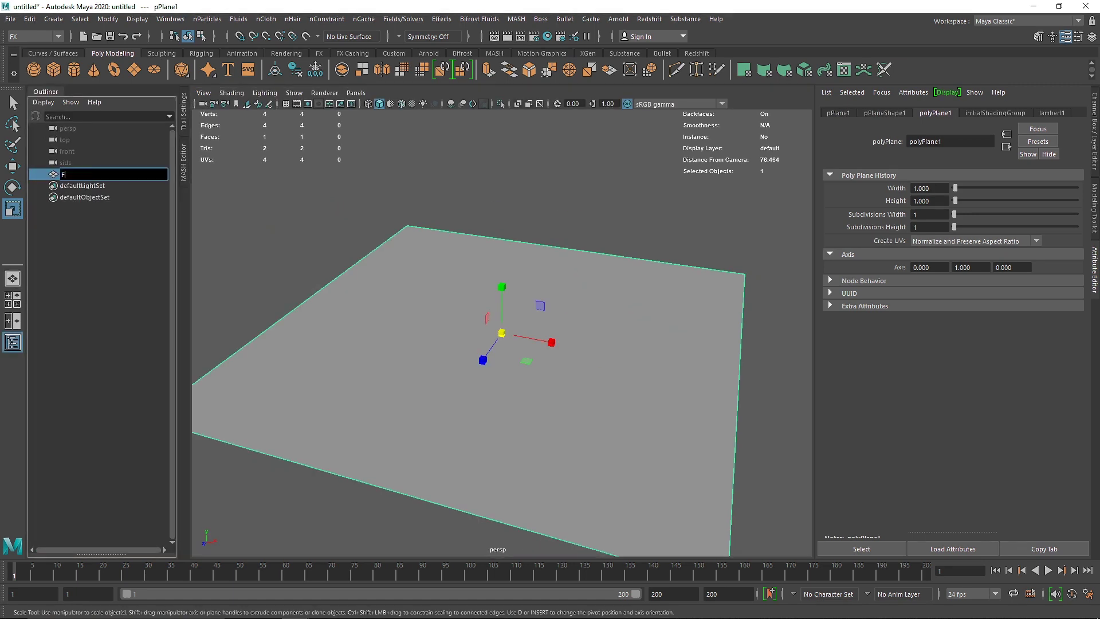
key(Return)
click(46, 93)
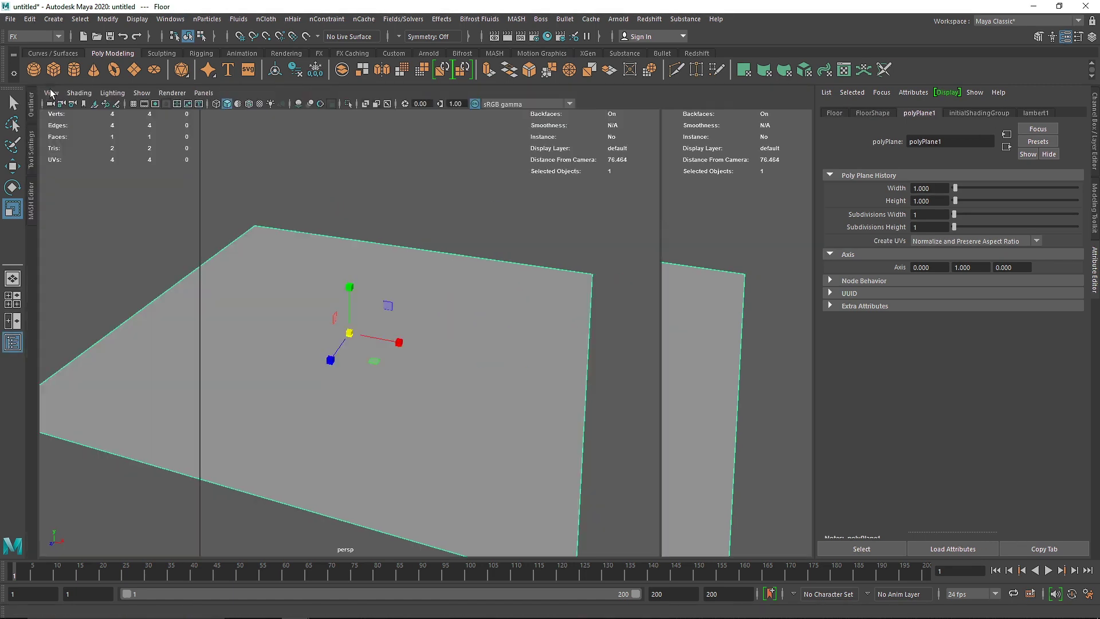
Create a polygon cube, raise it, and scale it into a long block of about 7.1 × 1.6 × 1.6.
click(53, 73)
drag(425, 334, 484, 359)
key(f)
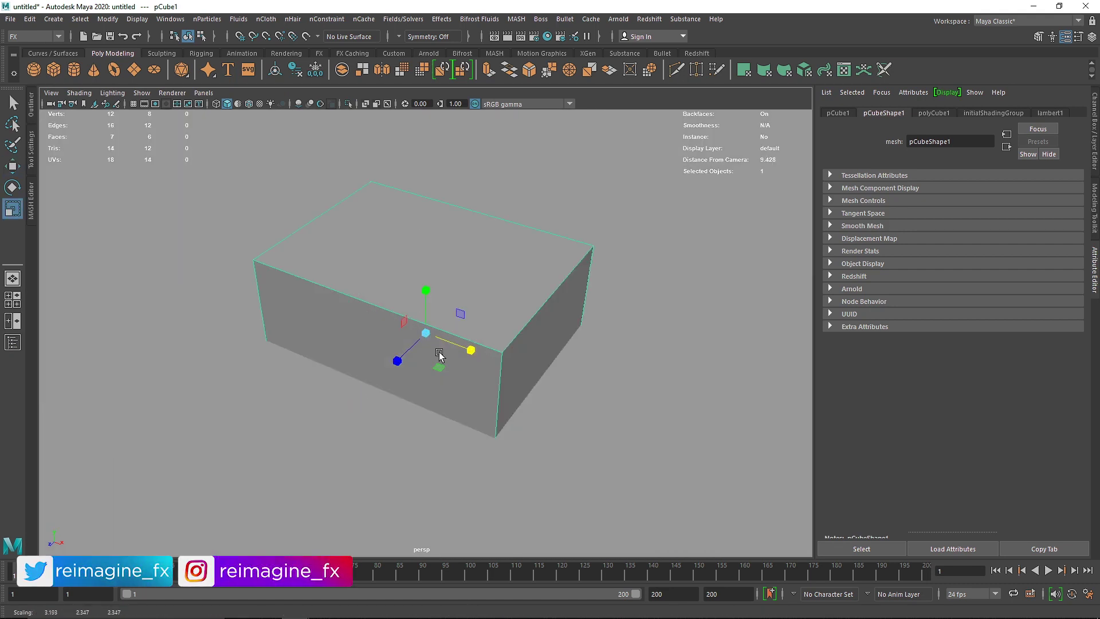
drag(426, 290, 422, 245)
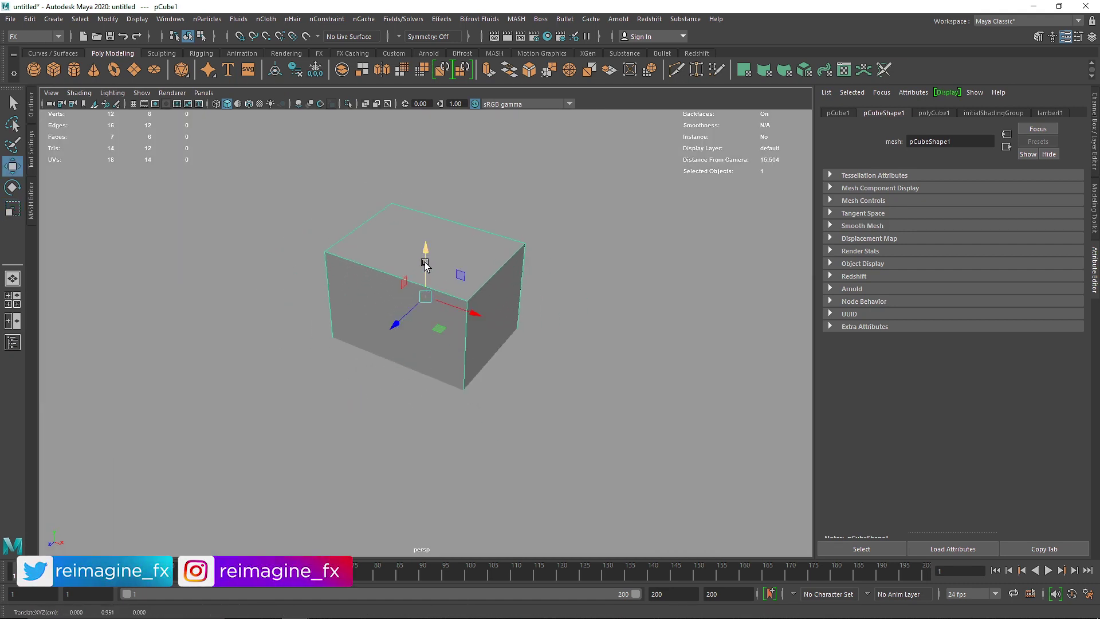
key(f)
drag(431, 283, 452, 291)
drag(427, 244, 427, 259)
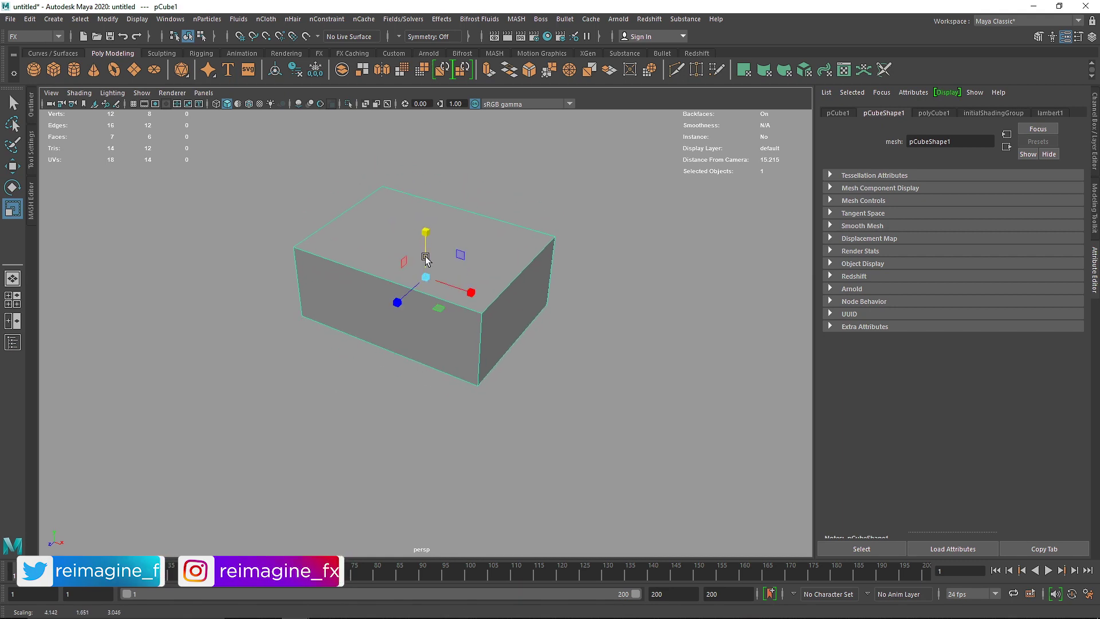
mouse_move(397, 302)
mouse_down()
mouse_move(410, 290)
mouse_move(498, 303)
mouse_move(418, 321)
mouse_move(528, 287)
mouse_move(579, 285)
mouse_move(413, 297)
mouse_move(476, 304)
mouse_move(393, 299)
mouse_move(404, 302)
mouse_up()
Switch to the Modeling menu set and bevel the block's edges into rounded corners.
click(35, 36)
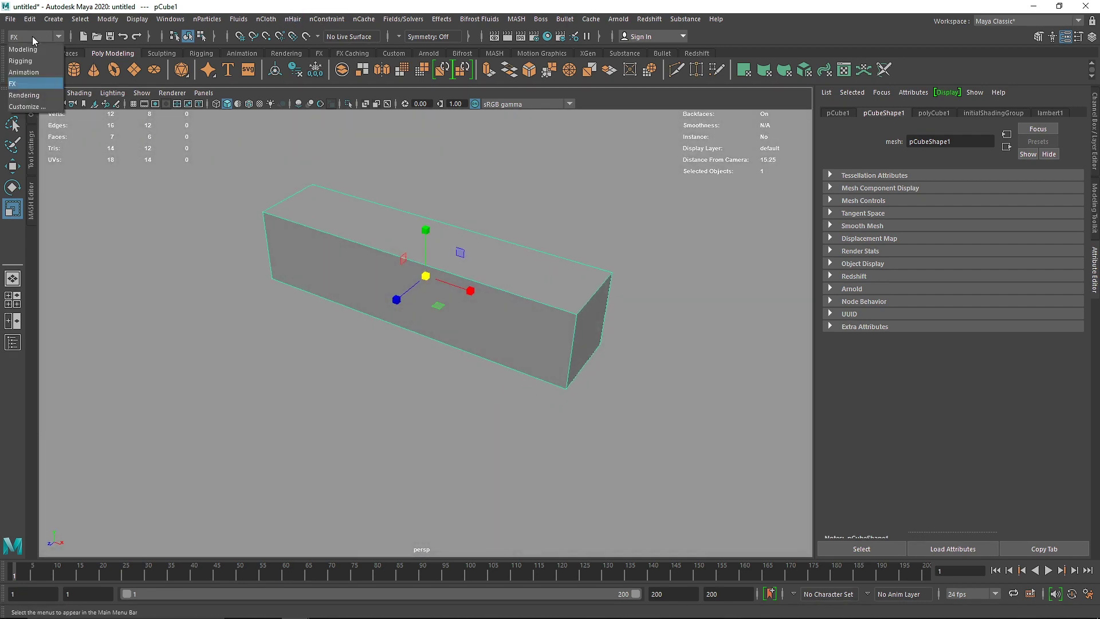
click(29, 49)
click(272, 19)
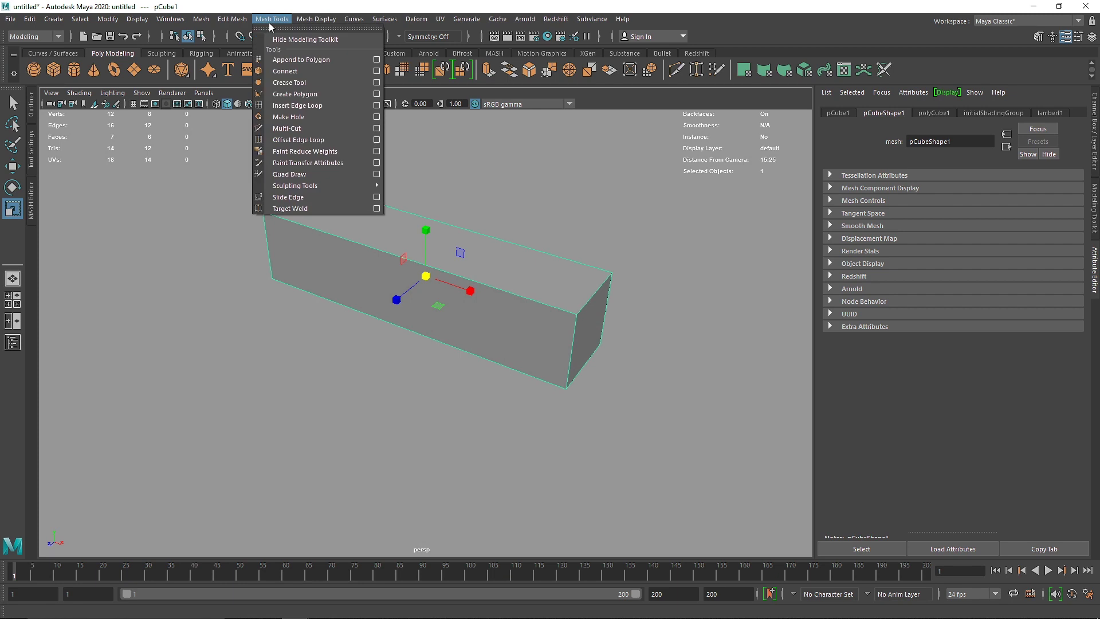
mouse_move(232, 19)
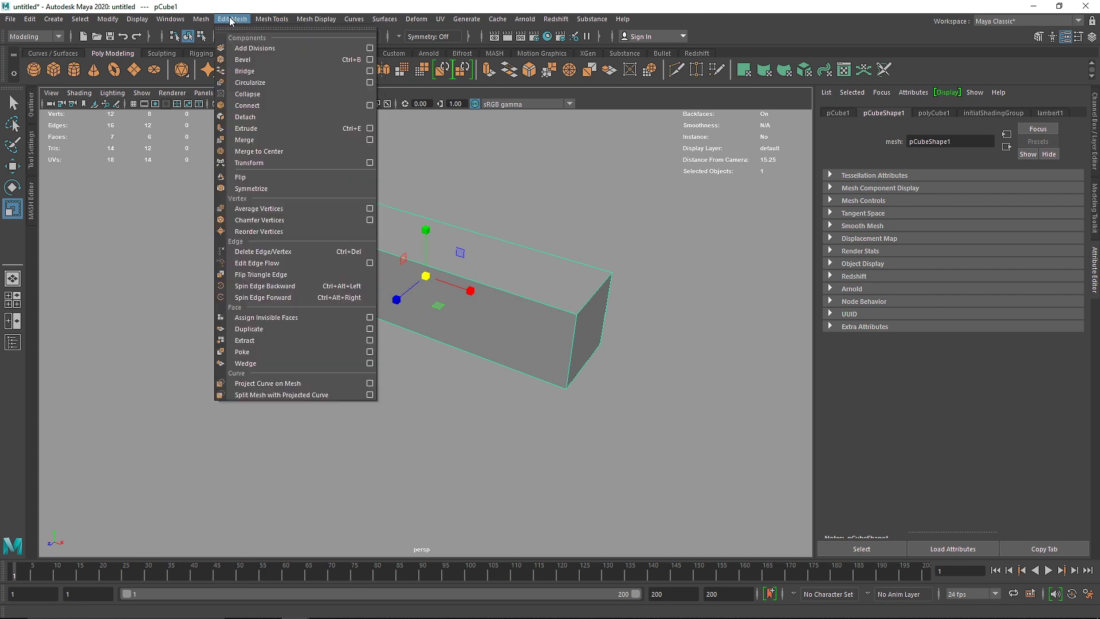
click(252, 60)
mouse_move(656, 325)
mouse_down()
mouse_move(646, 325)
mouse_move(670, 336)
mouse_up()
Soften the edges of the bevelled block.
alt+drag(576, 335, 450, 258)
key(q)
click(480, 261)
shift+right_drag(456, 243, 570, 287)
alt+right_drag(651, 311, 455, 307)
click(433, 312)
In the front view, adjust the block's height so that its underside rests just on the floor.
key(space)
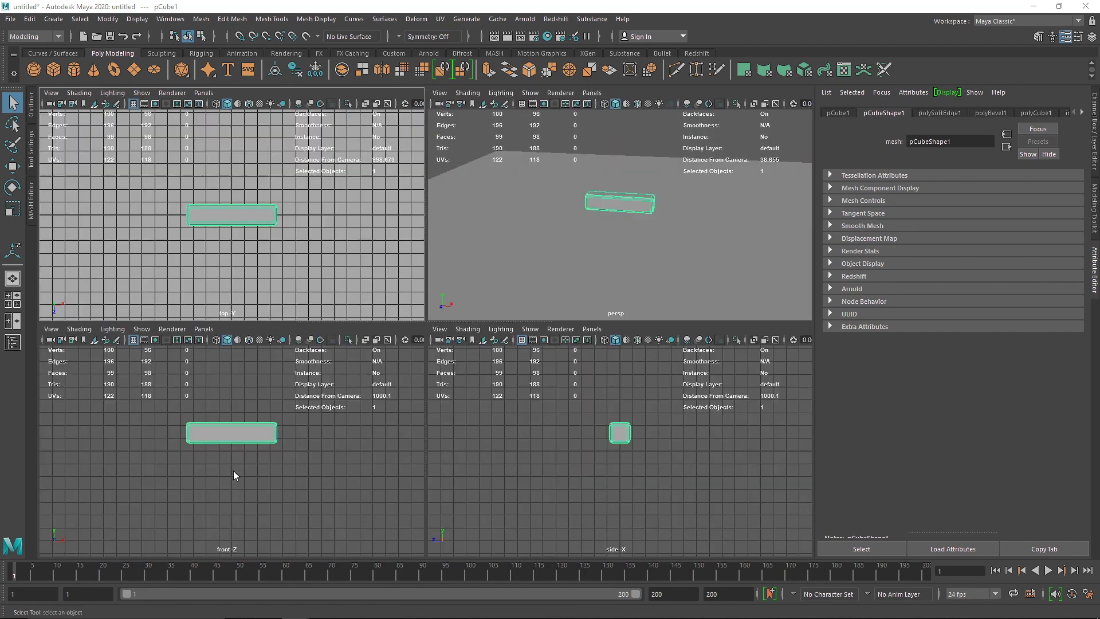
key(space)
key(f)
key(w)
drag(426, 261, 427, 235)
scroll(402, 337, up, 2)
scroll(402, 322, up, 2)
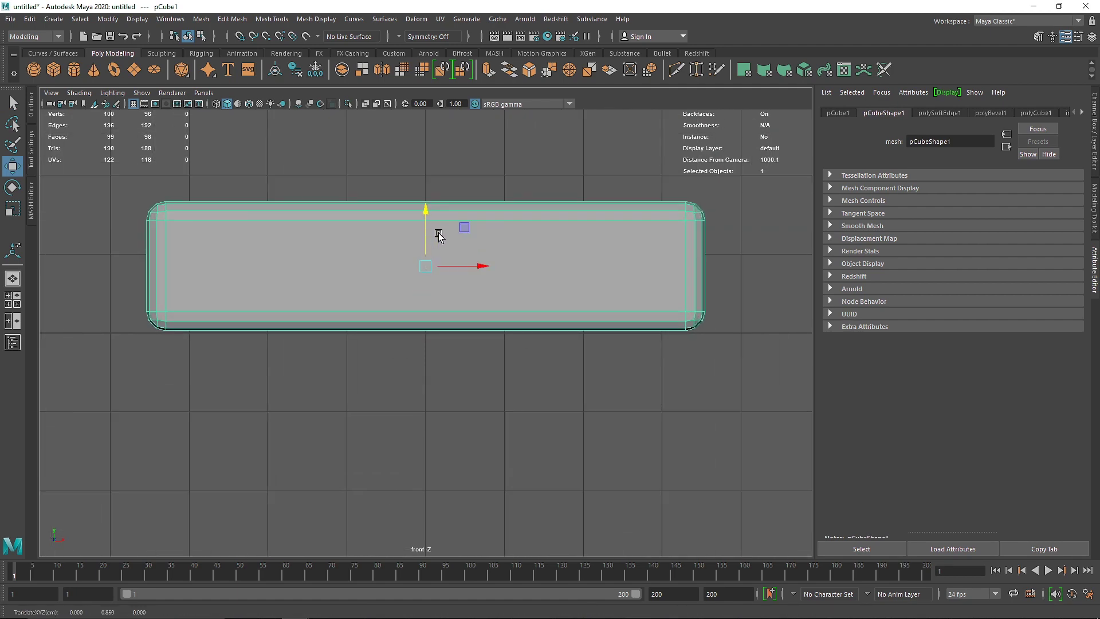
key(space)
key(space)
alt+drag(595, 256, 480, 306)
In the top view with wireframe display, move the block to Z -2, snapped to the grid.
key(space)
key(space)
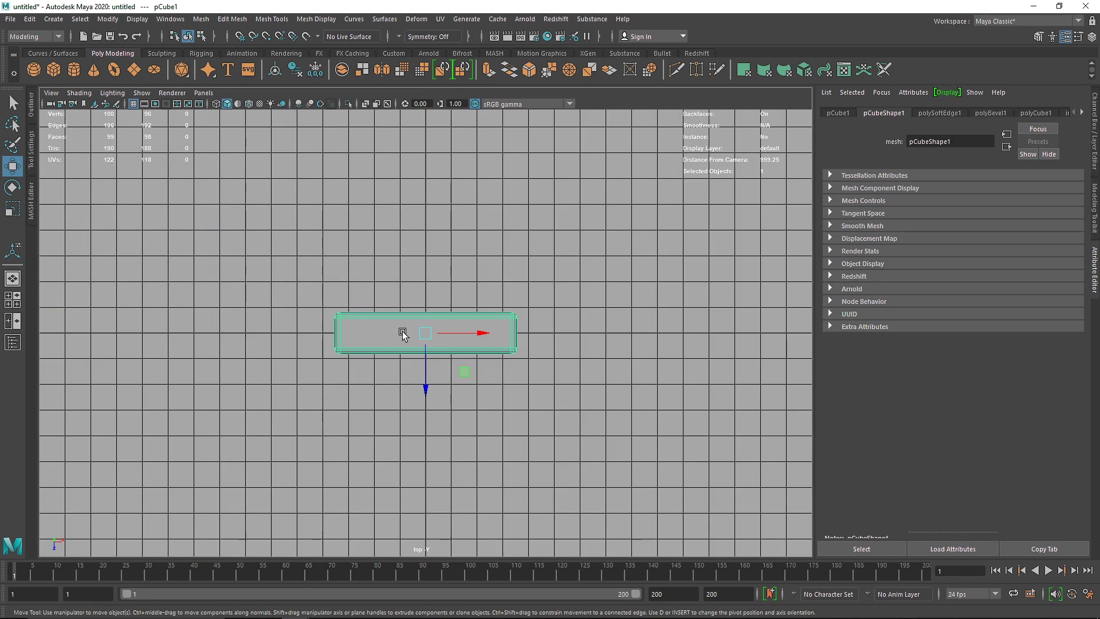
key(4)
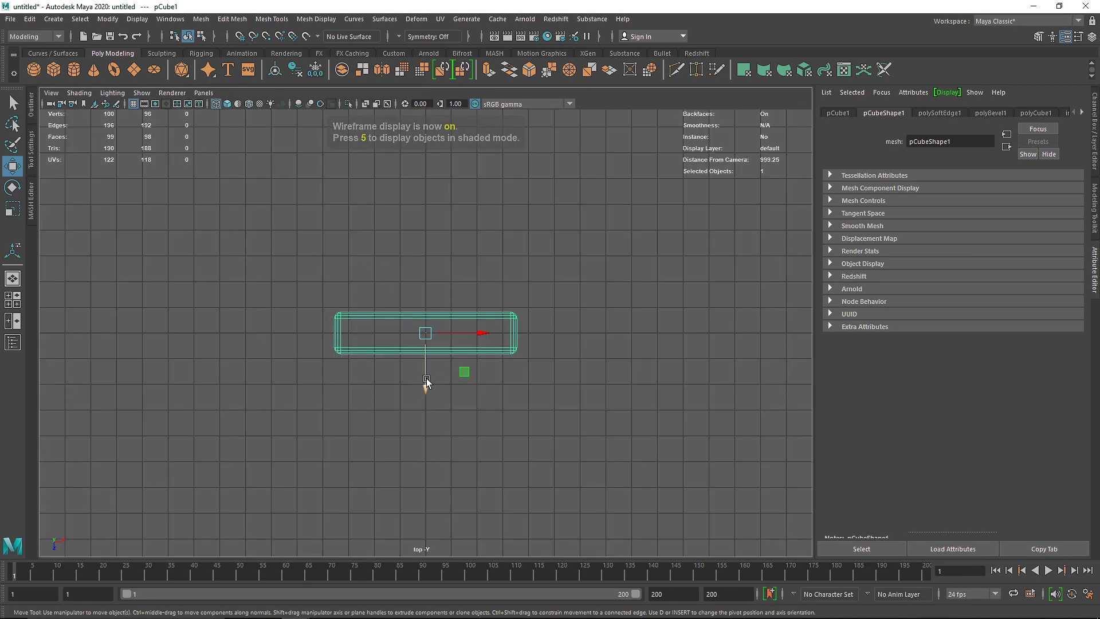
key(x)
key(x)
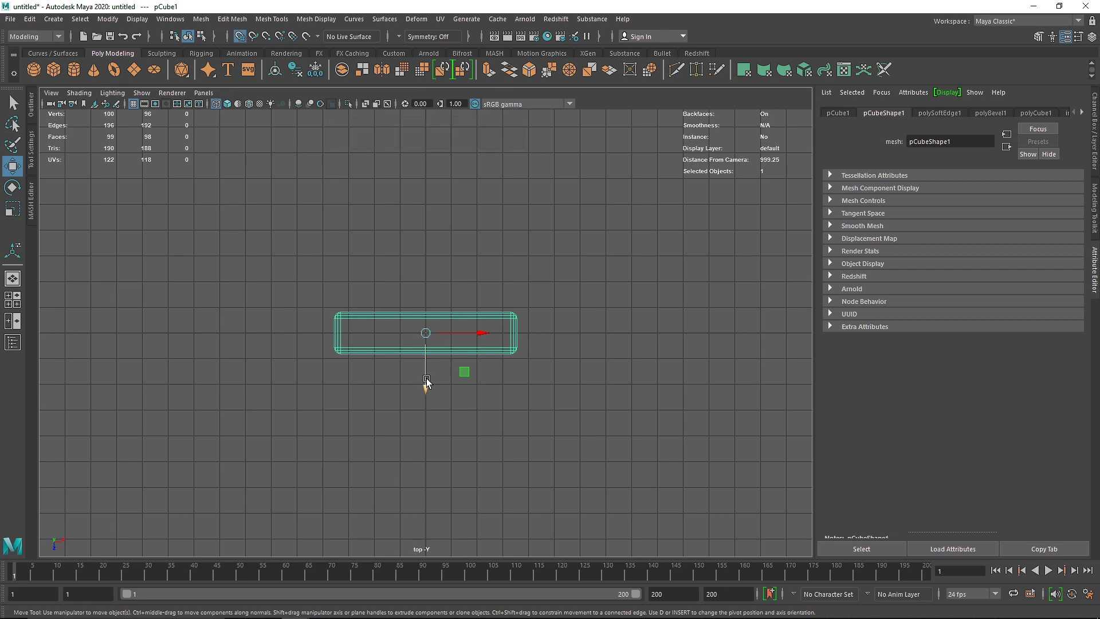
drag(425, 378, 422, 285)
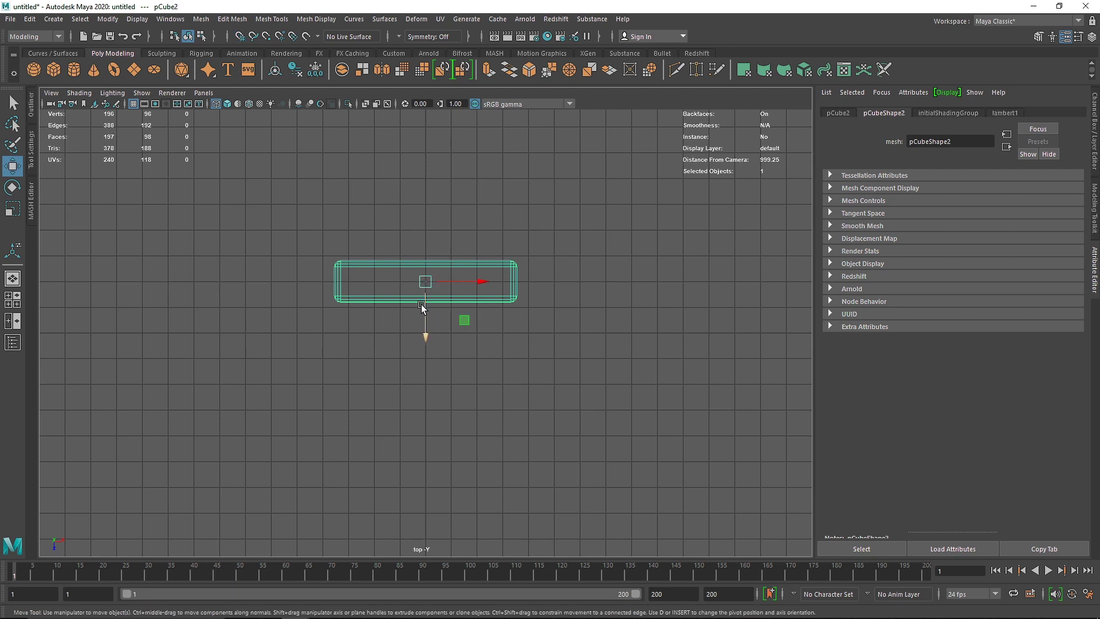
Duplicate the block and move the copy to Z 2, parallel to the original.
key(ctrl+d)
drag(425, 332, 424, 383)
alt+drag(505, 377, 457, 364)
key(space)
key(space)
alt+drag(616, 237, 468, 264)
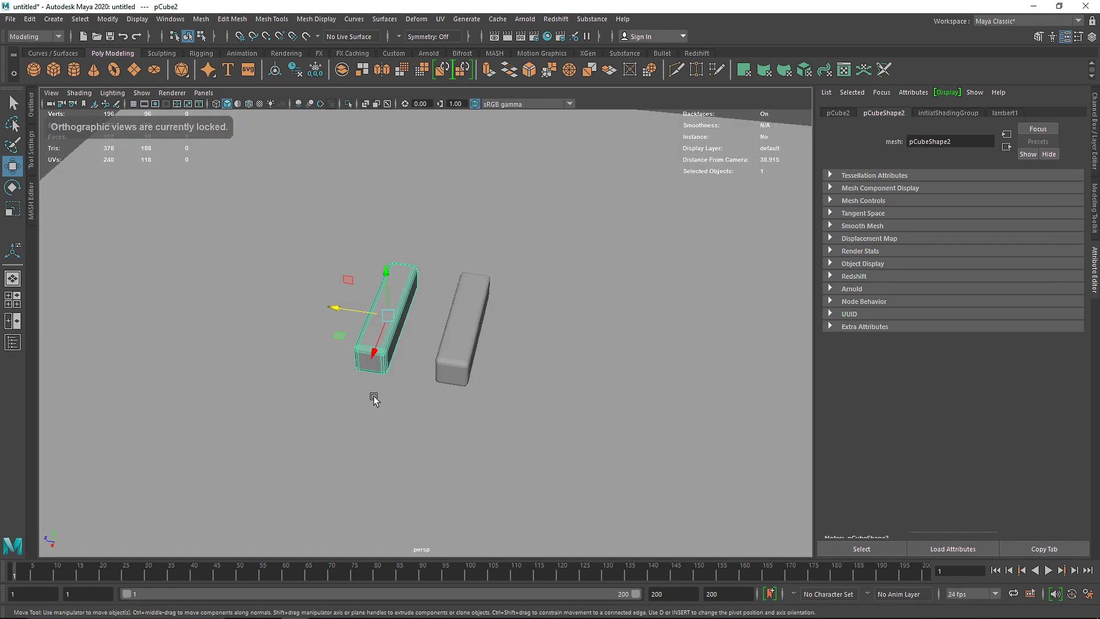
Duplicate the block at Z 2 straight up to about Y 2.7 and show the side view in wireframe.
shift+drag(384, 291, 387, 259)
key(space)
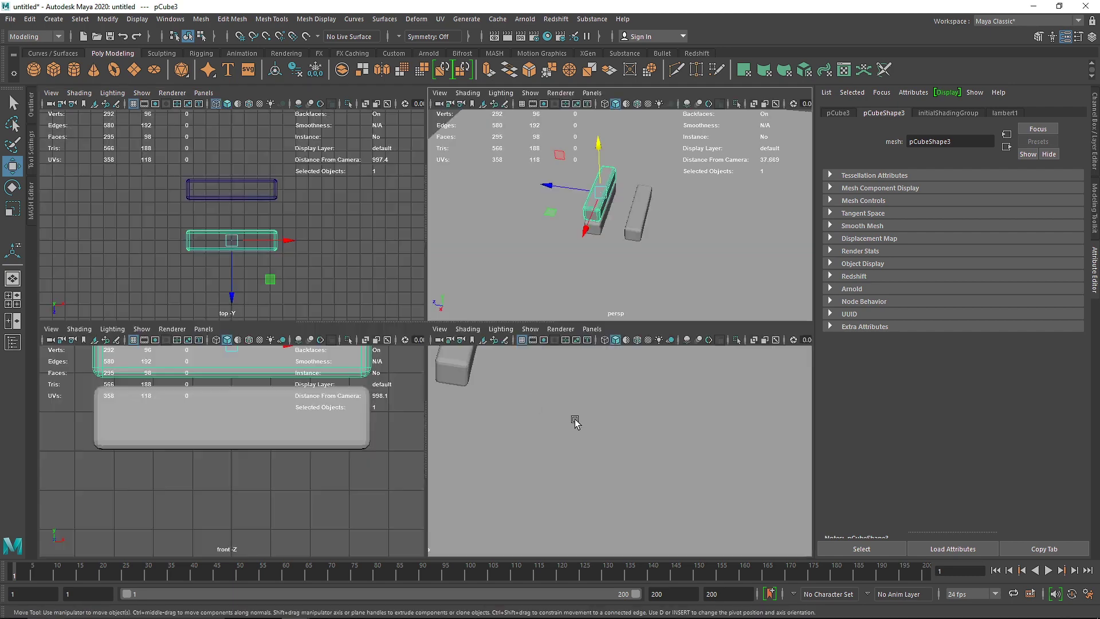
key(space)
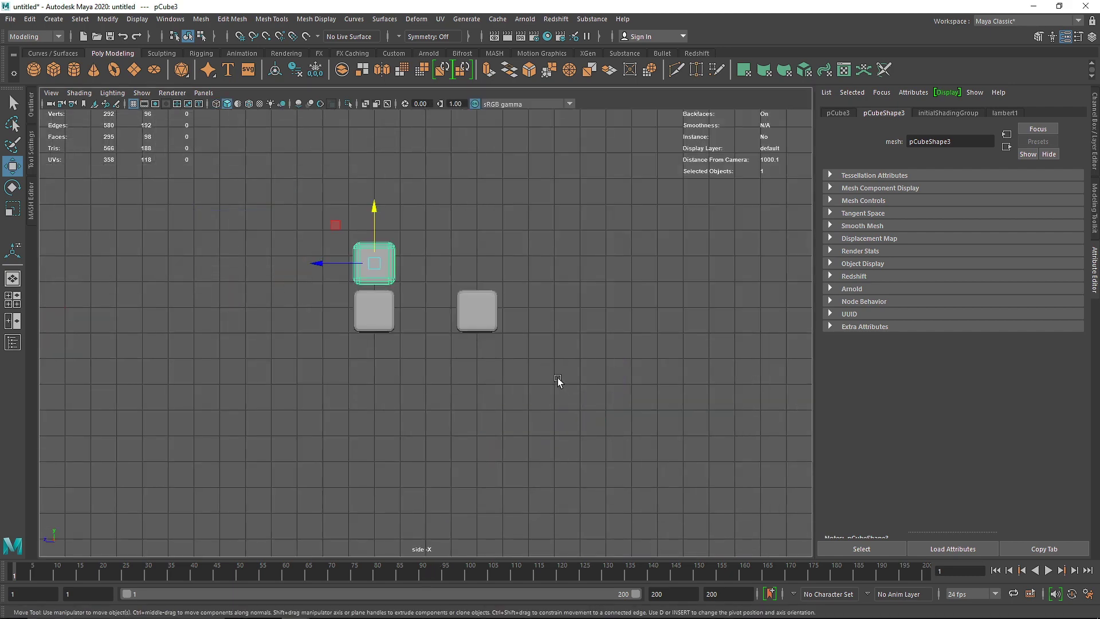
key(4)
scroll(375, 267, up, 3)
Rotate the upper block crosswise and set its Rotate Y to 90.
key(e)
drag(332, 232, 382, 232)
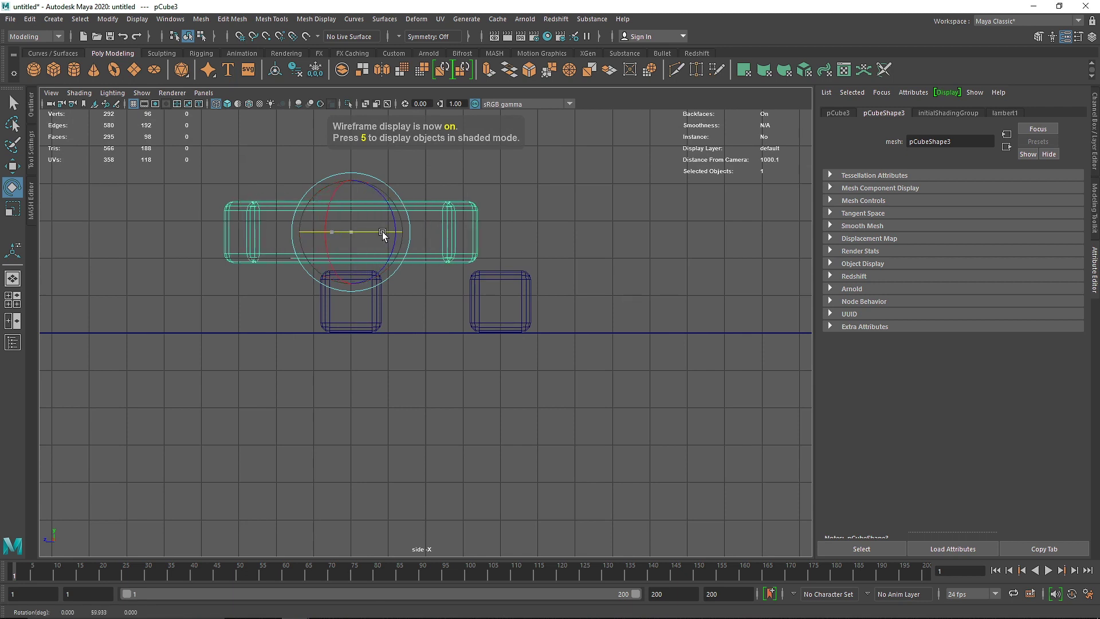
key(ctrl+a)
click(1064, 161)
text(90)
key(Return)
Centre the crosswise block at Z 0 and lower it to about Y 2.525, just above the two lower blocks.
key(w)
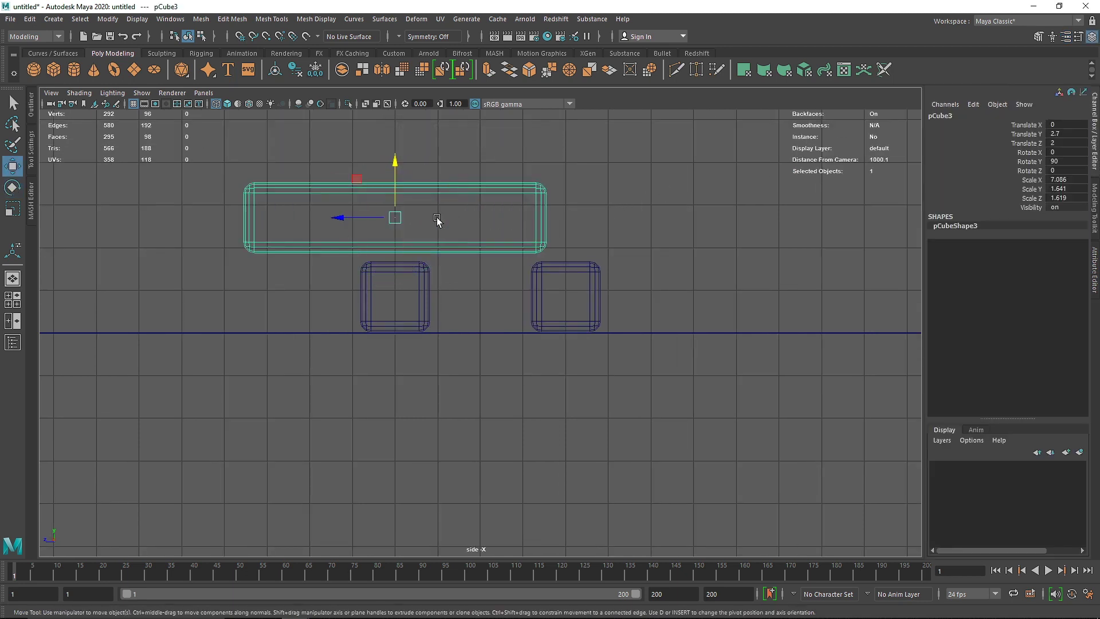
drag(398, 218, 477, 222)
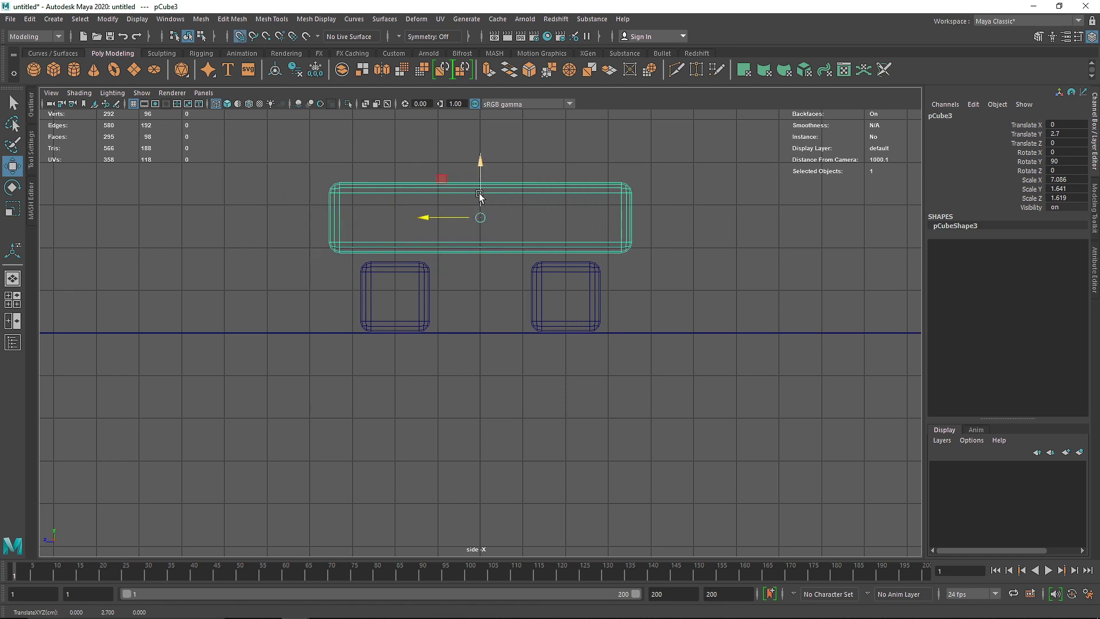
drag(480, 193, 476, 198)
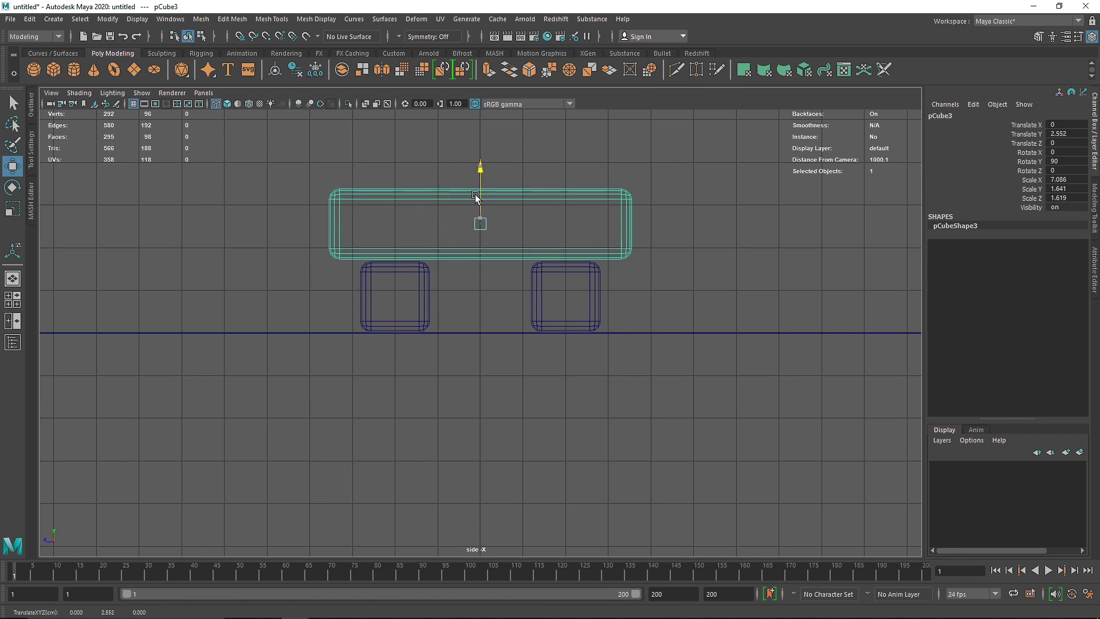
scroll(486, 211, up, 2)
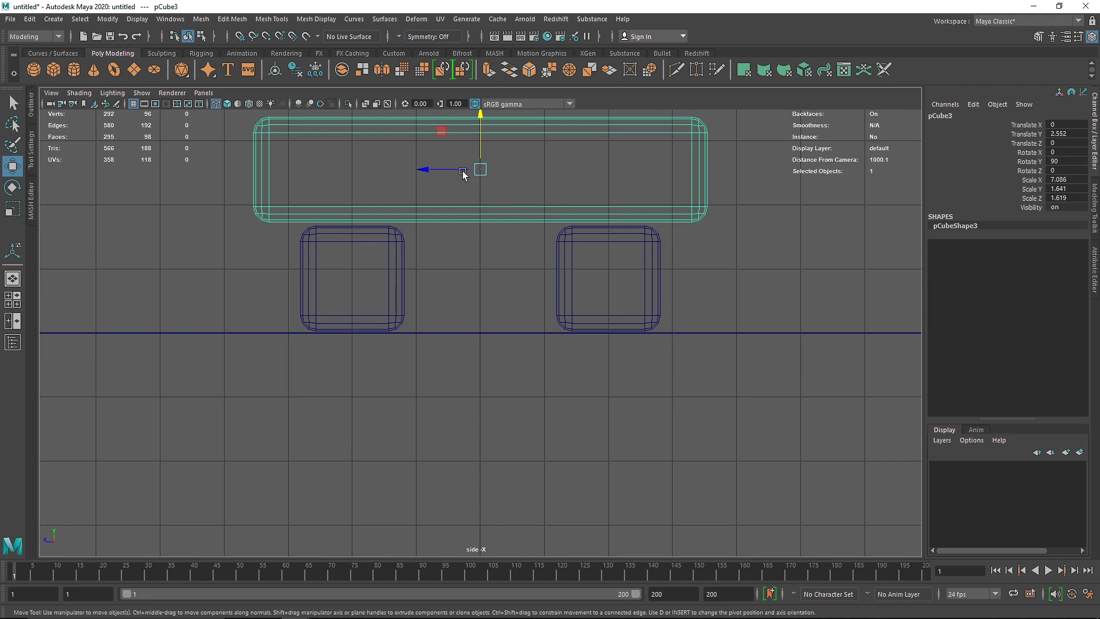
drag(483, 153, 483, 155)
scroll(481, 166, down, 3)
In the top view, move the crosswise block to X 2 and place a duplicate of it at X -2.
key(space)
key(space)
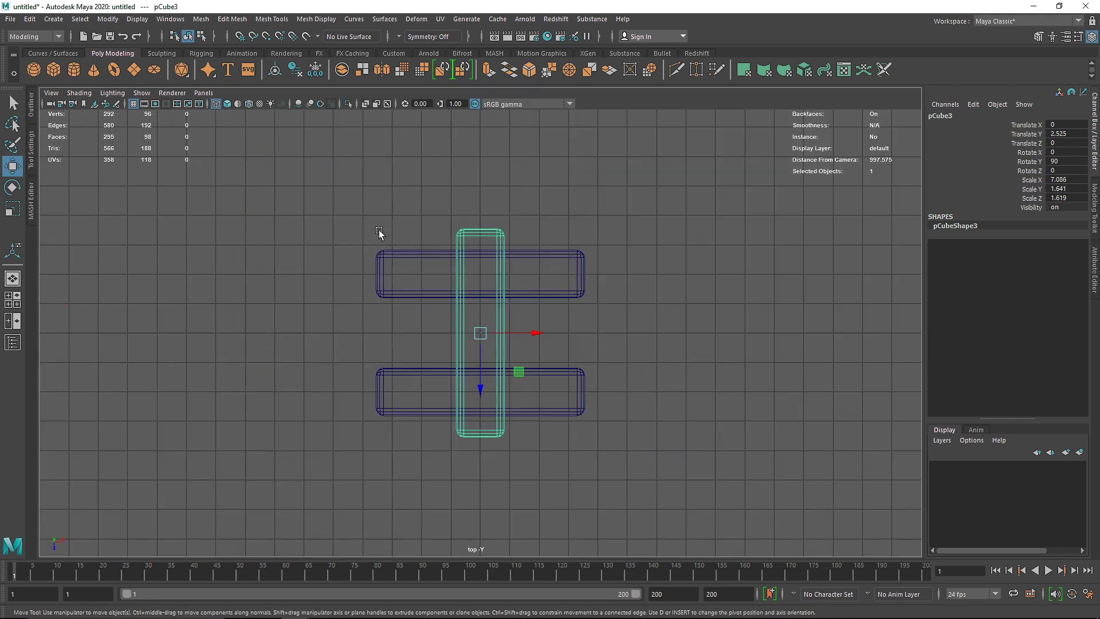
drag(528, 331, 538, 332)
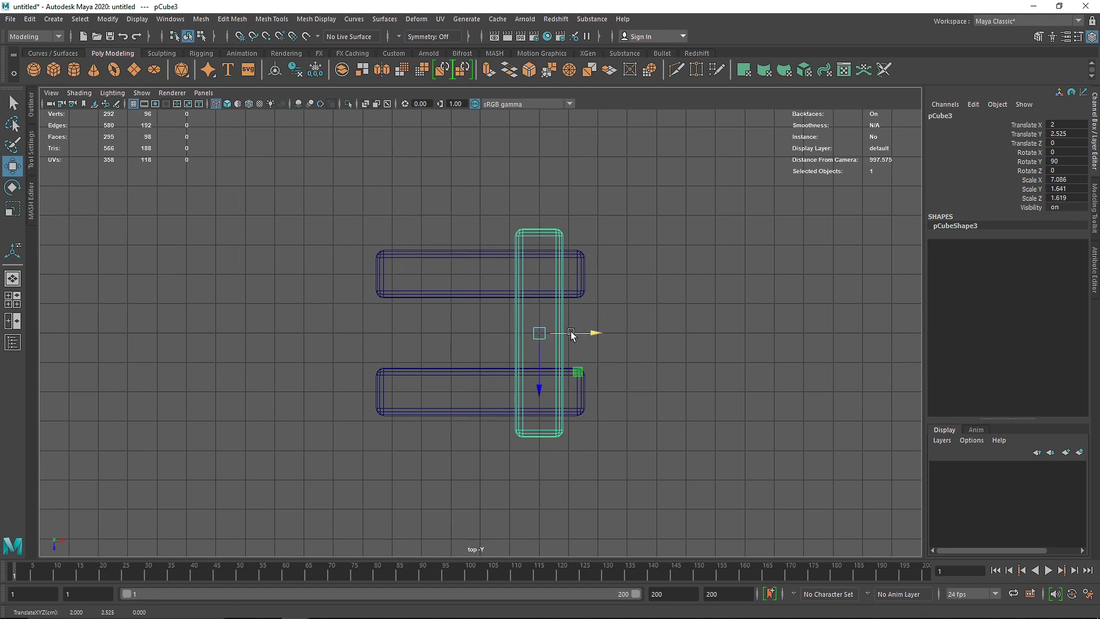
key(ctrl+d)
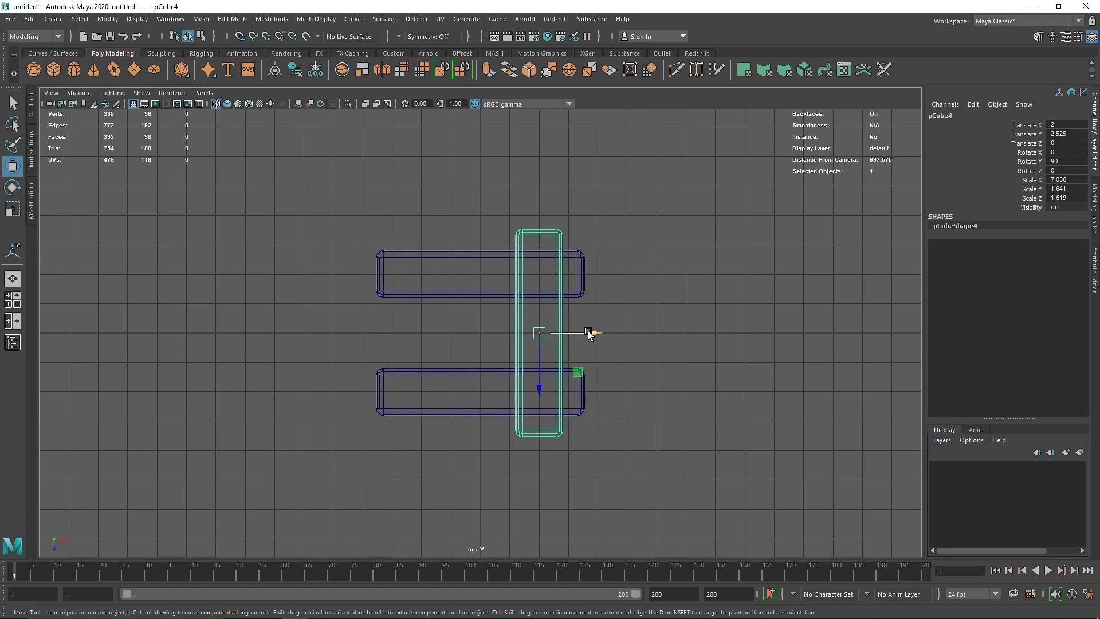
drag(590, 332, 429, 335)
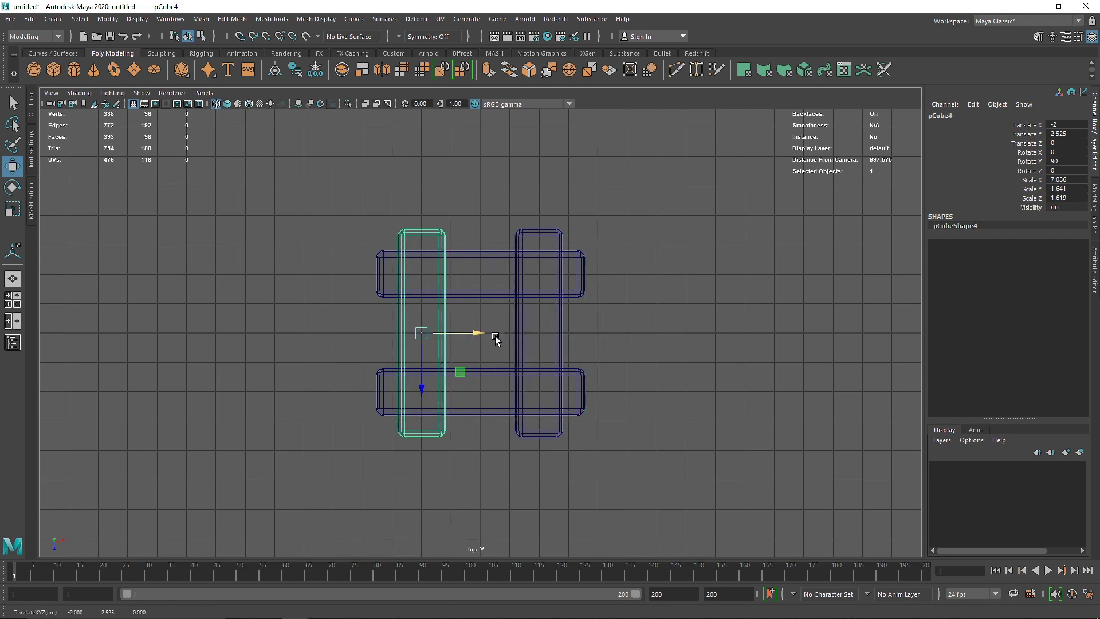
key(space)
key(space)
mouse_move(513, 314)
alt+mouse_down()
mouse_move(575, 275)
mouse_move(495, 296)
alt+mouse_up()
In the front view, duplicate all four blocks upward so the copies sit on the stack, with the top ones at Y 5.861.
key(space)
key(space)
scroll(381, 363, down, 5)
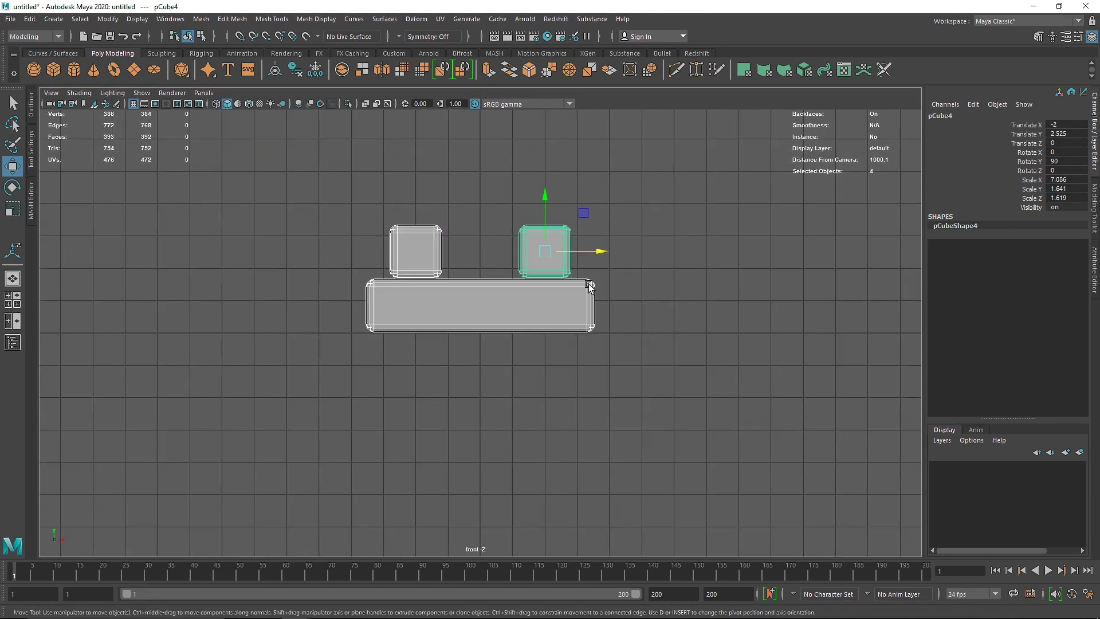
shift+drag(549, 218, 555, 111)
scroll(532, 181, up, 4)
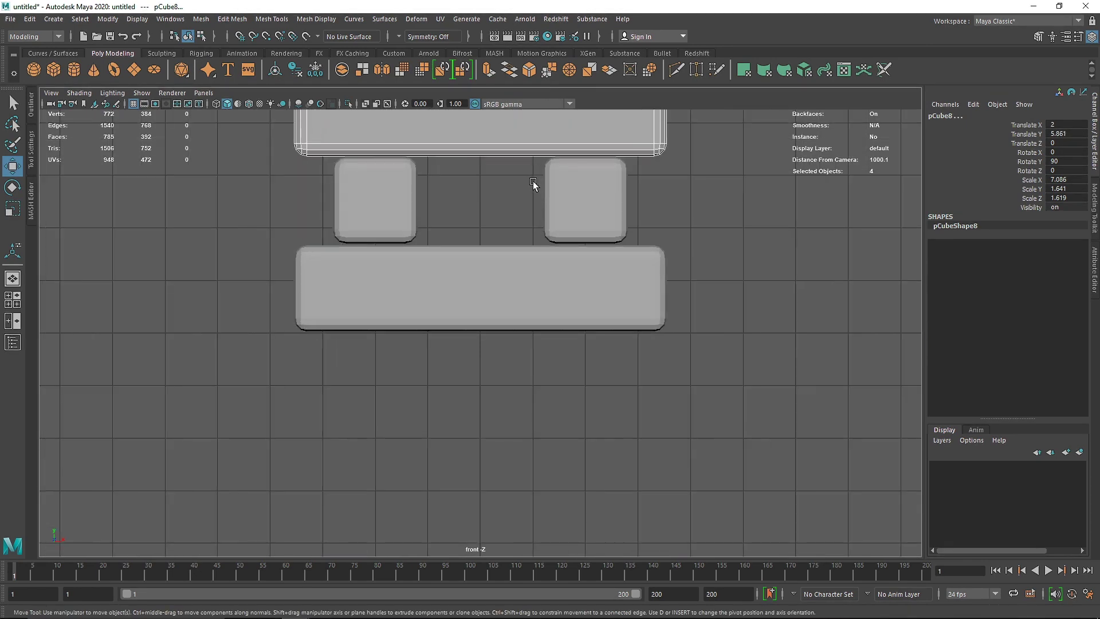
scroll(532, 181, down, 5)
scroll(573, 195, up, 4)
scroll(579, 201, down, 3)
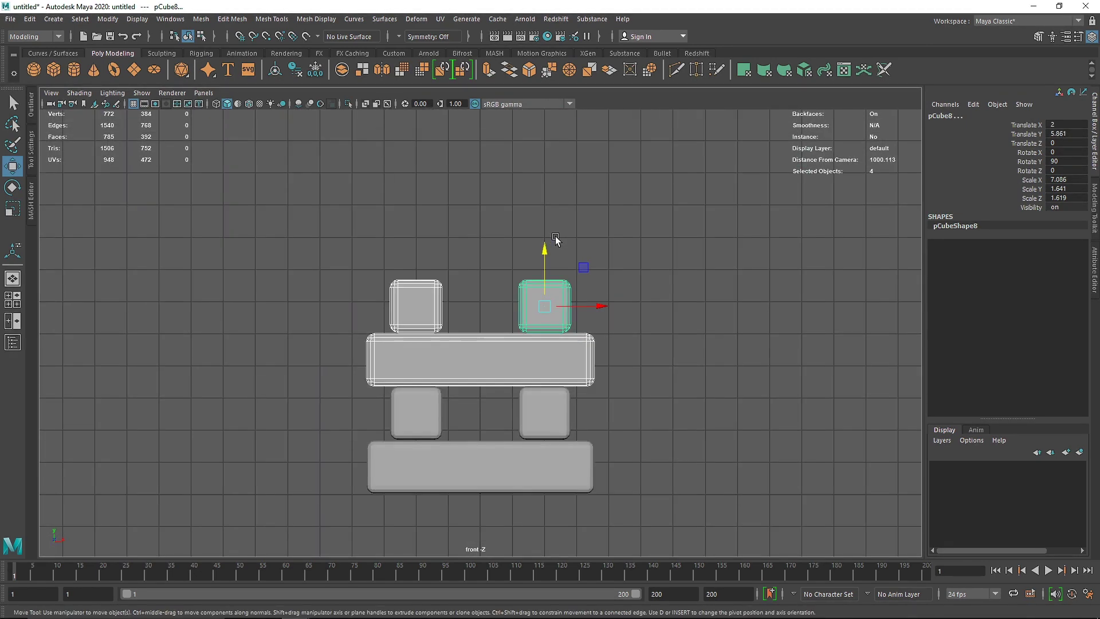
Repeat the duplicate with its upward offset four more times to build a tall tower, and clear the selection.
key(shift+d)
key(space)
key(space)
scroll(631, 285, down, 5)
key(shift+d)
key(shift+d)
alt+drag(540, 309, 598, 166)
key(shift+d)
click(598, 166)
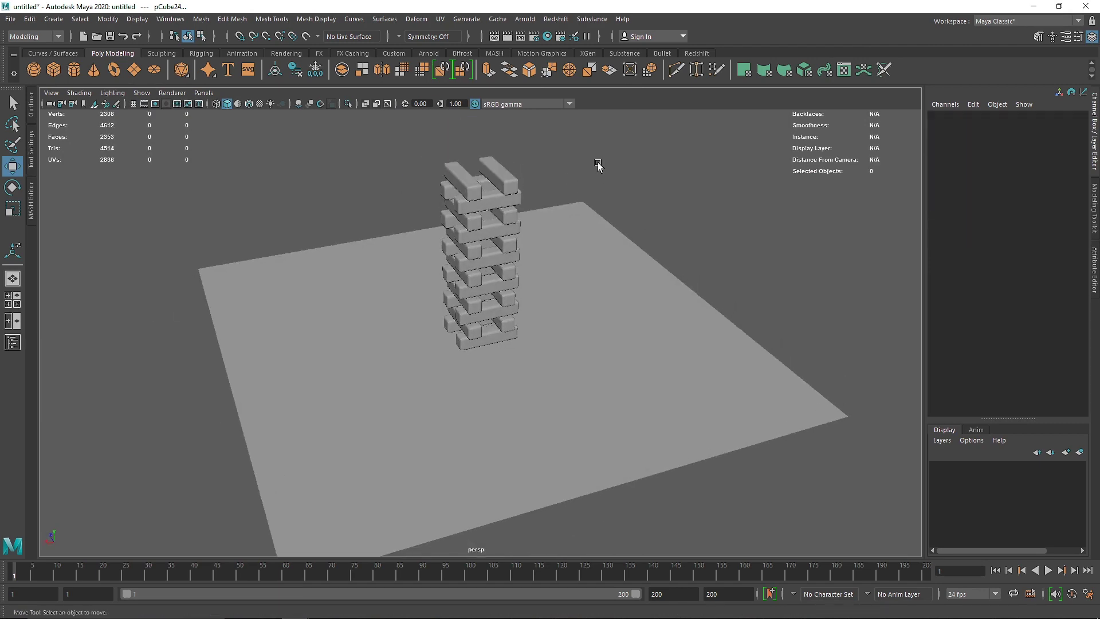
Delete the two topmost blocks of the tower.
click(499, 180)
key(Delete)
click(474, 184)
key(Delete)
Scale the Floor plane up uniformly to about 91.9.
alt+drag(469, 312, 528, 344)
scroll(532, 318, down, 5)
click(526, 332)
key(r)
key(ctrl+z)
key(ctrl+z)
key(ctrl+z)
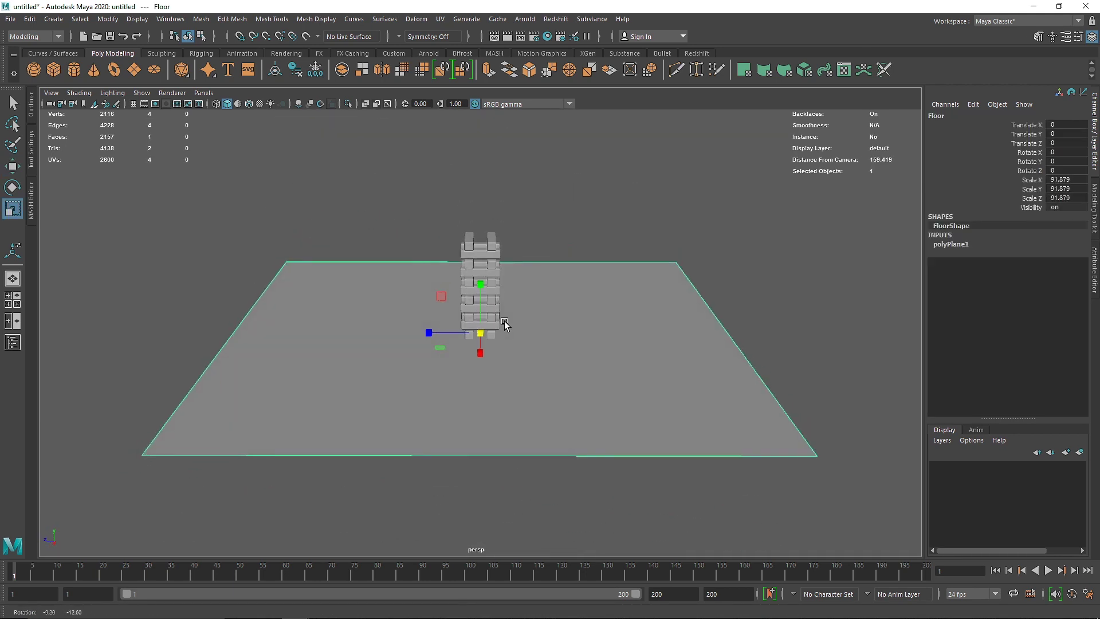
Add a polygon sphere beside the tower at about Y 12.766, Z -22.677, scaled uniformly to about 3.841.
key(w)
drag(450, 329, 613, 367)
drag(657, 332, 632, 289)
key(r)
click(432, 324)
right_drag(348, 269, 342, 222)
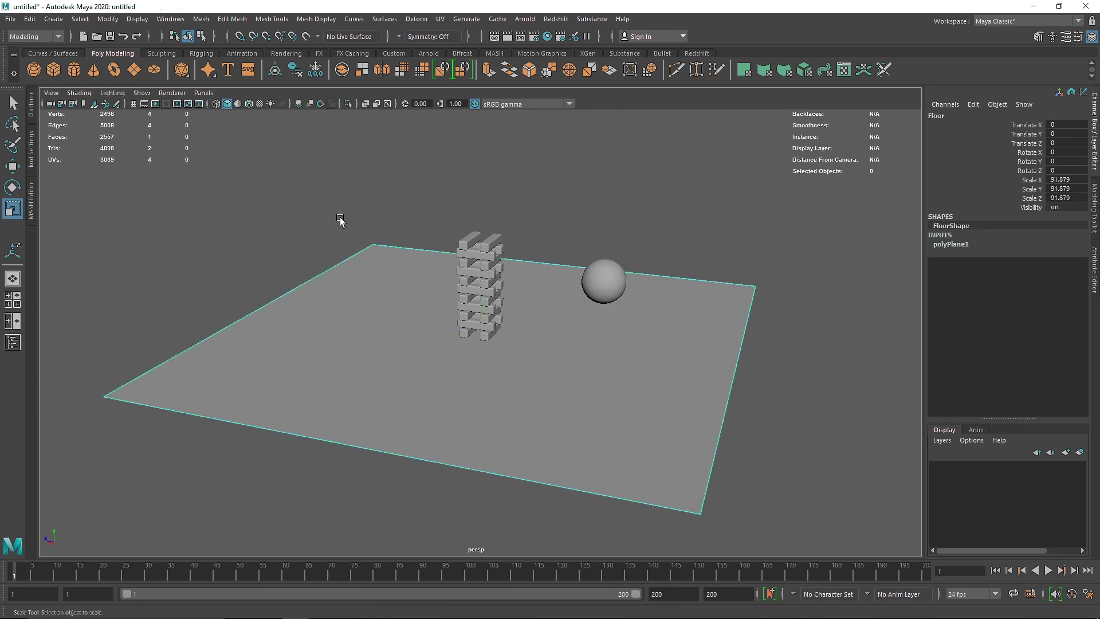
Set the sphere's axis and height subdivisions to 30 and frame it in the perspective view.
click(303, 285)
key(w)
key(F8)
alt+drag(491, 208, 470, 218)
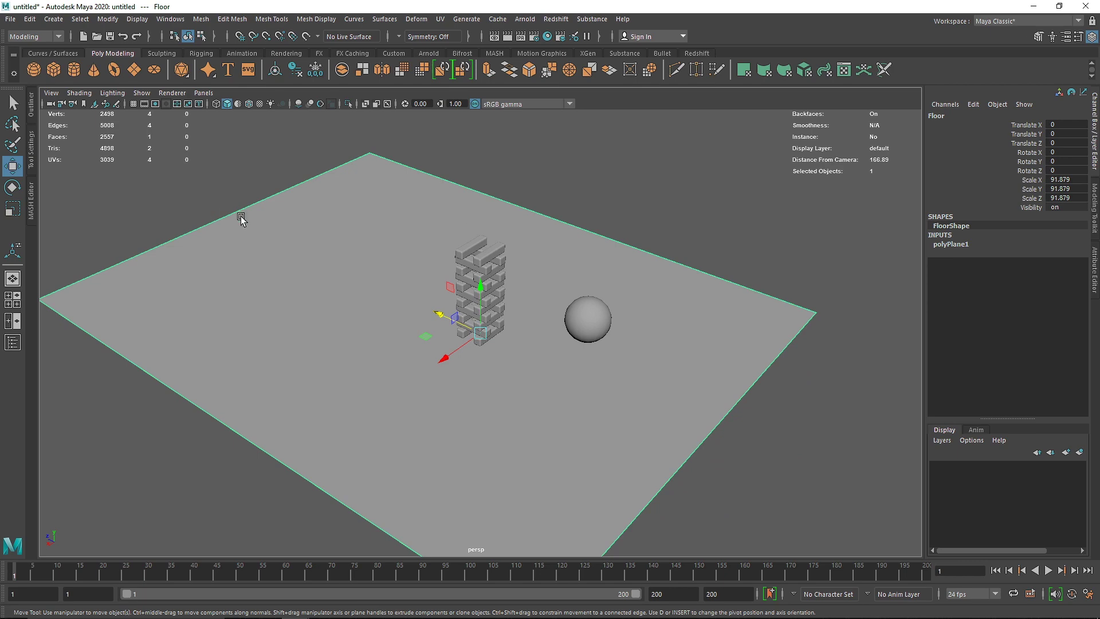
click(600, 326)
click(955, 245)
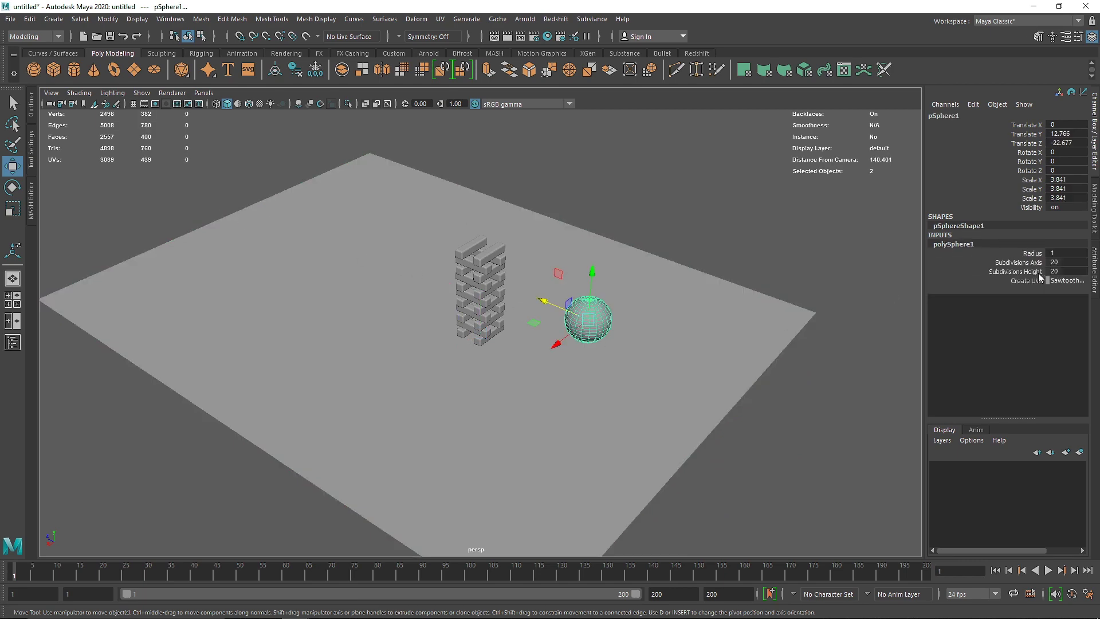
text(30)
key(Return)
click(776, 235)
click(586, 318)
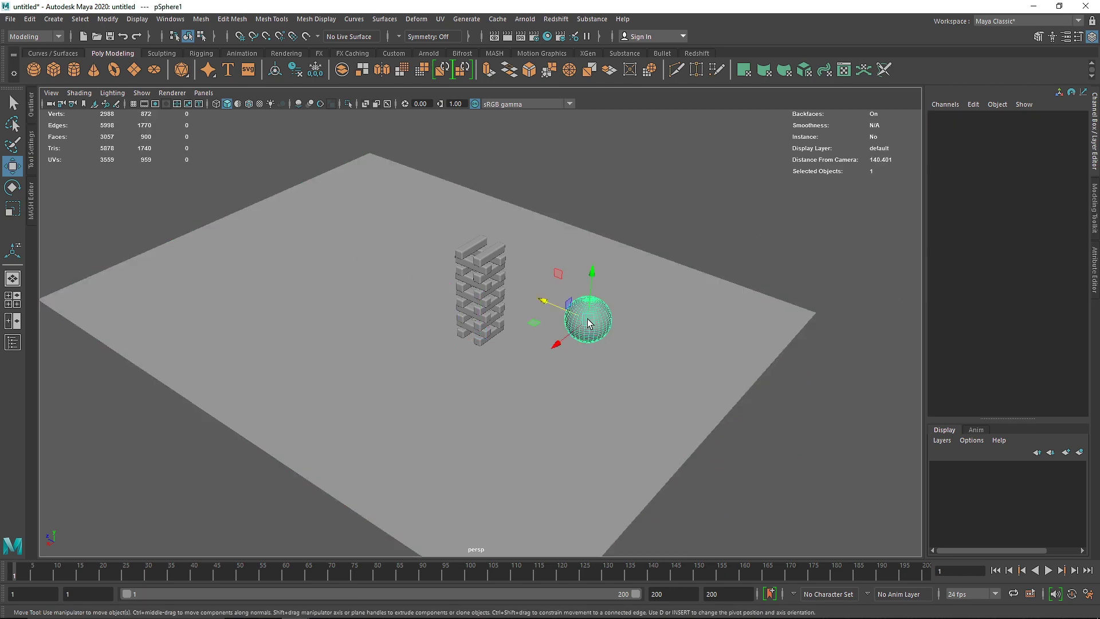
key(f)
scroll(566, 365, down, 10)
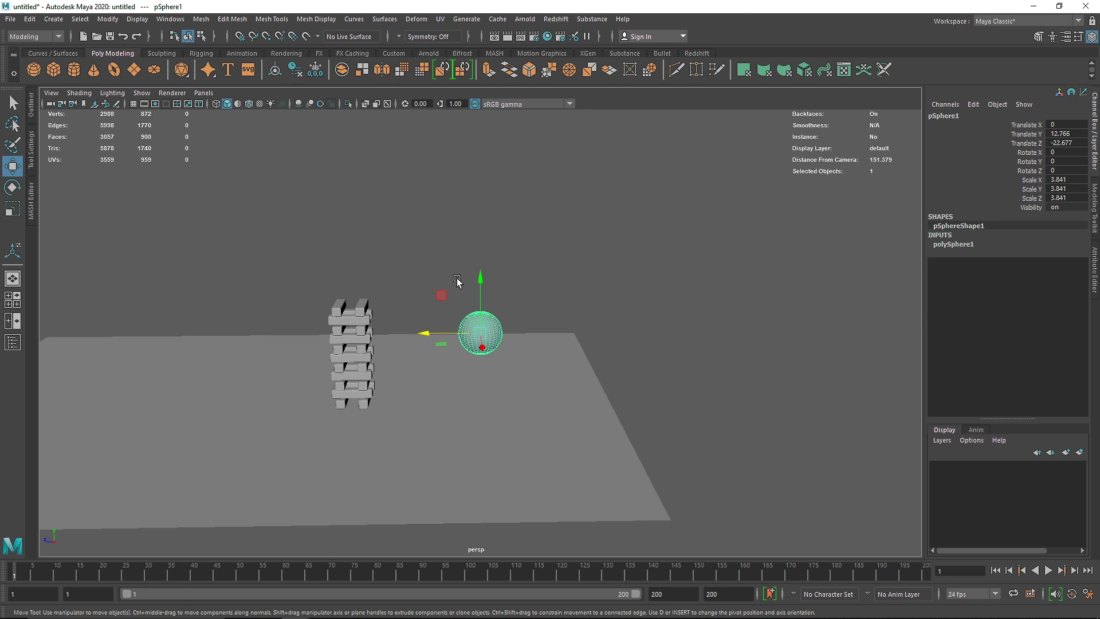
Switch to the FX menu set and make the Floor plane a passive rigid body.
click(454, 471)
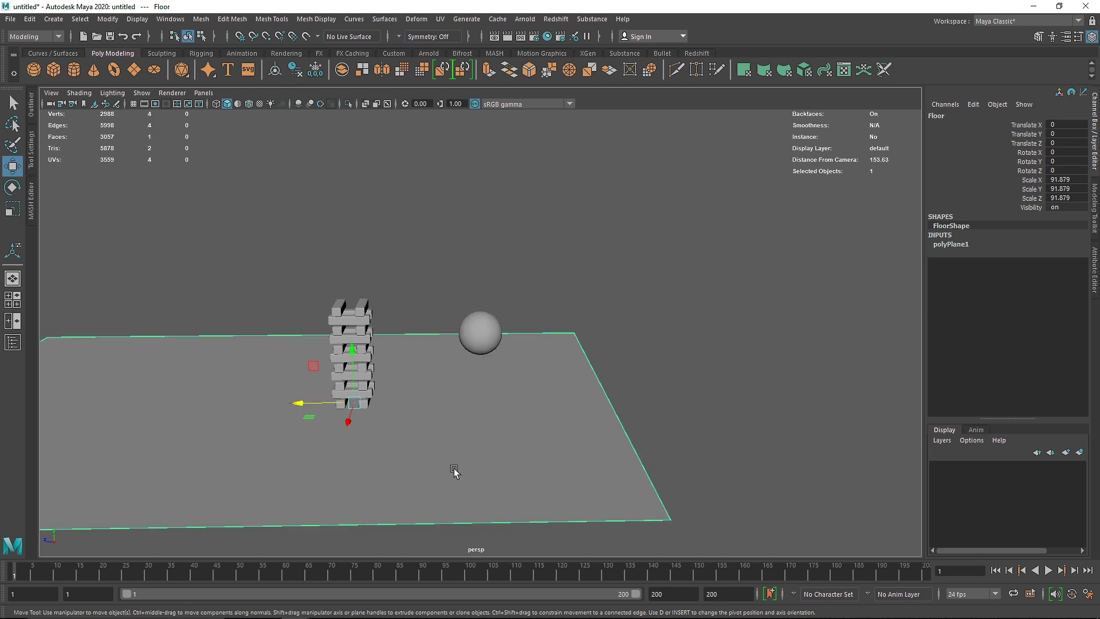
drag(310, 278, 432, 503)
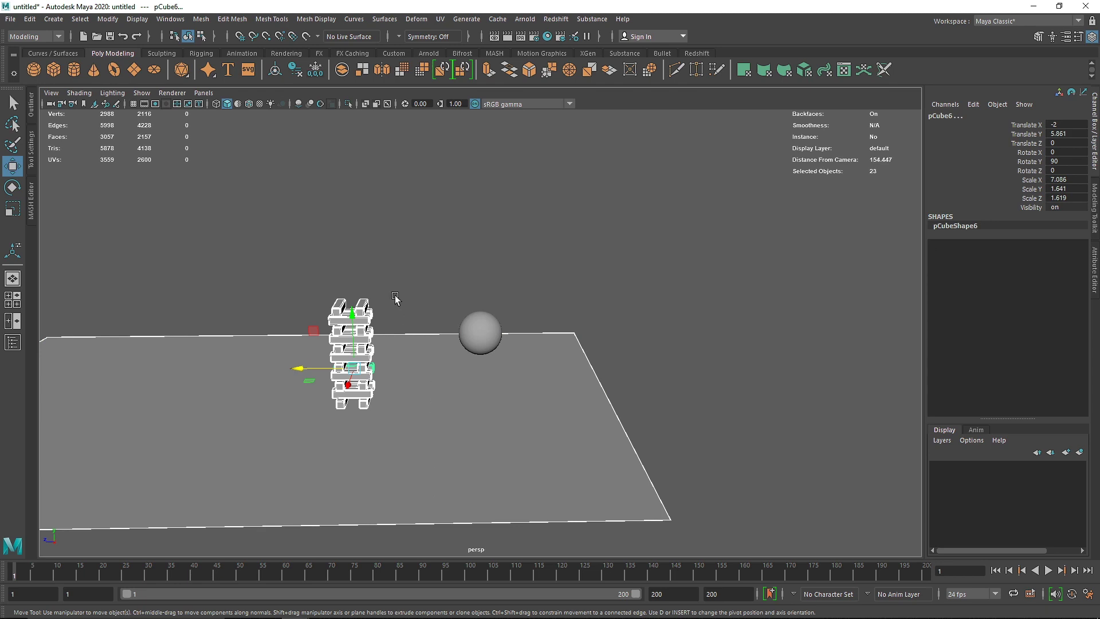
click(395, 299)
click(50, 38)
click(32, 84)
click(401, 20)
click(261, 207)
click(255, 359)
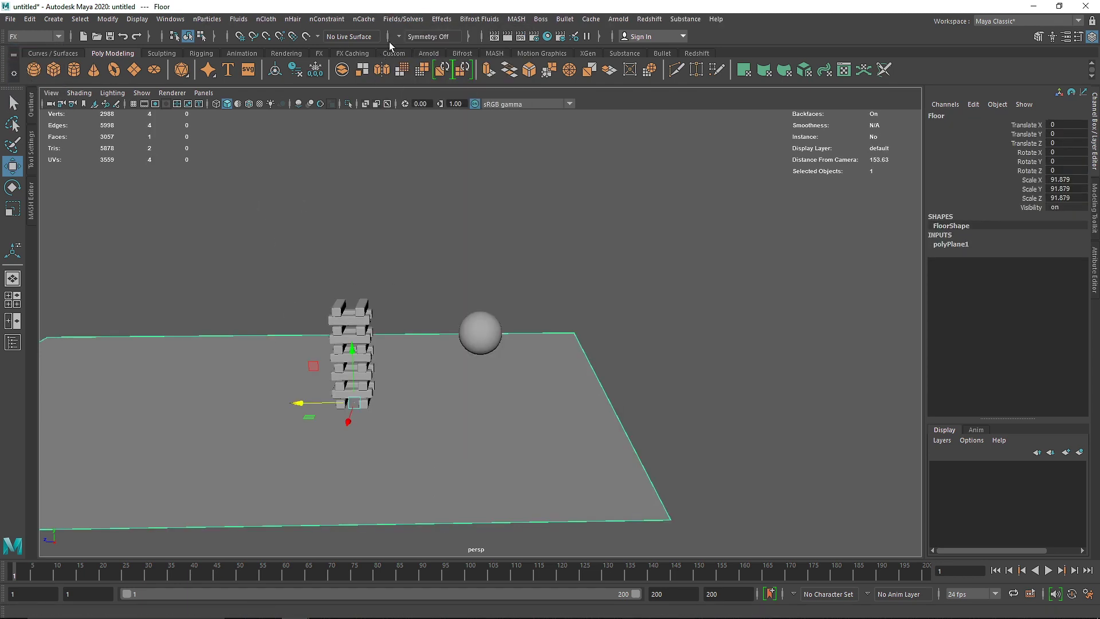
click(403, 19)
click(438, 286)
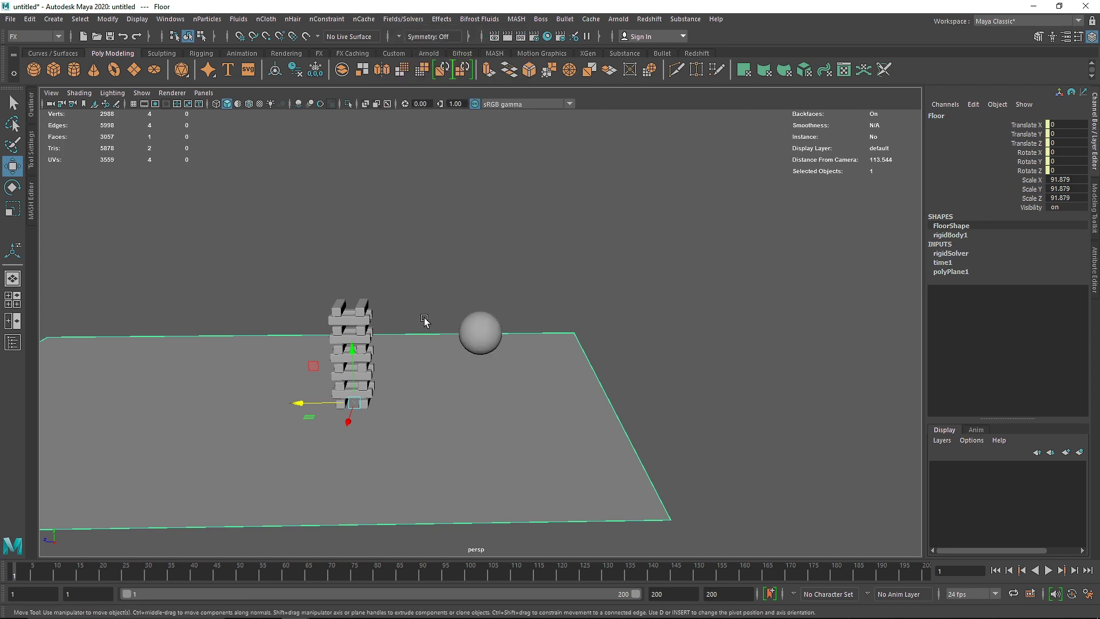
Make all the tower blocks active rigid bodies.
drag(206, 241, 420, 397)
click(403, 19)
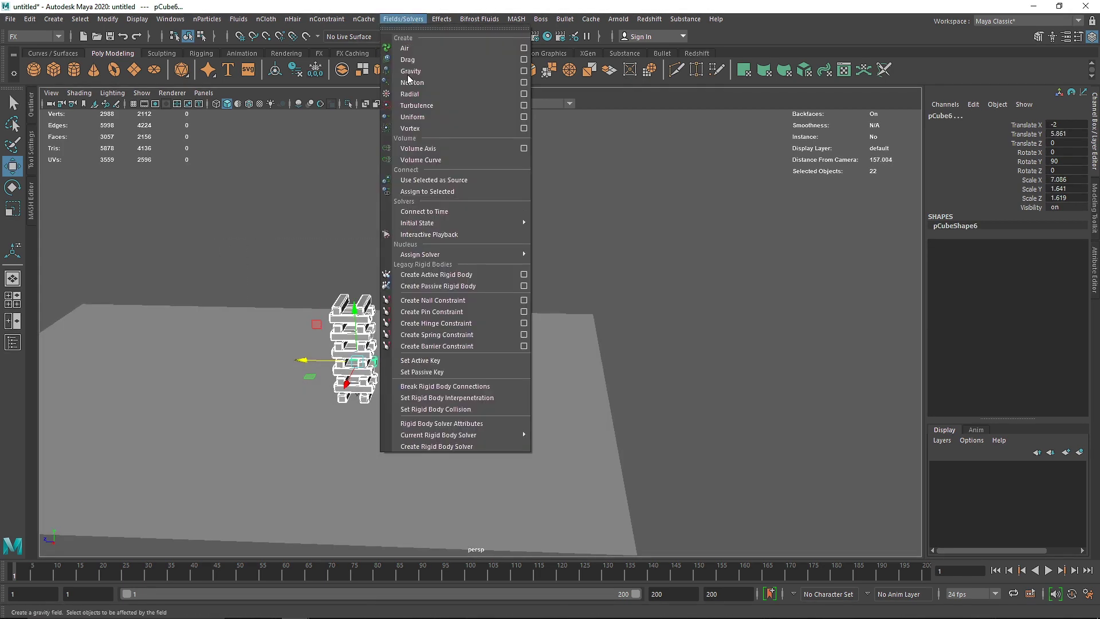
click(429, 276)
Create a hinge constraint on the sphere and raise it above the ball to about Y 31.506.
alt+drag(463, 339, 477, 340)
click(477, 341)
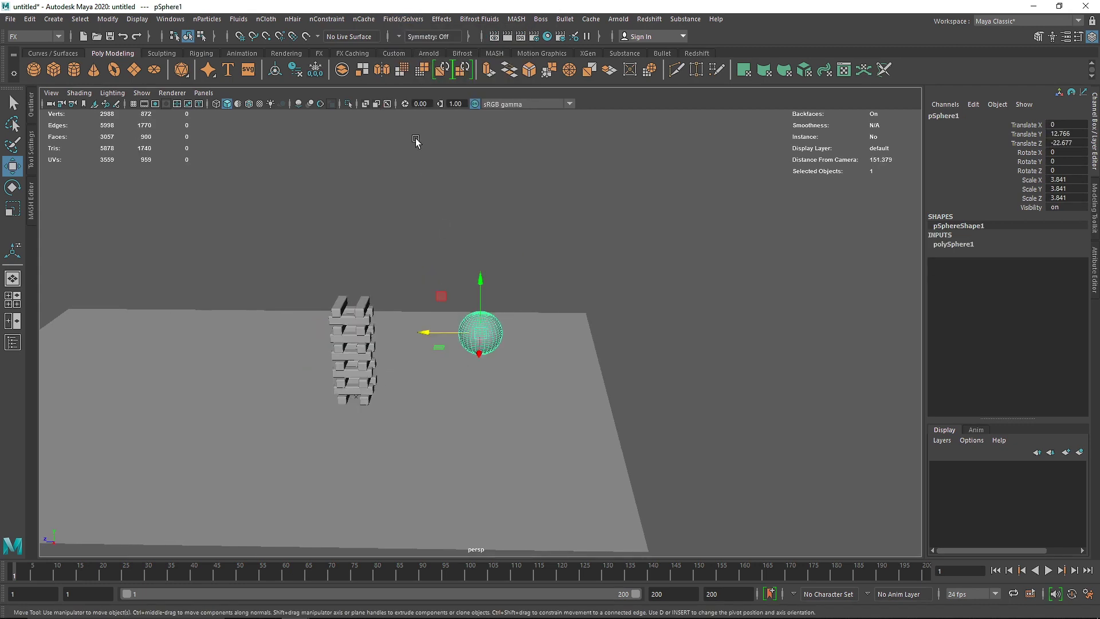
click(403, 18)
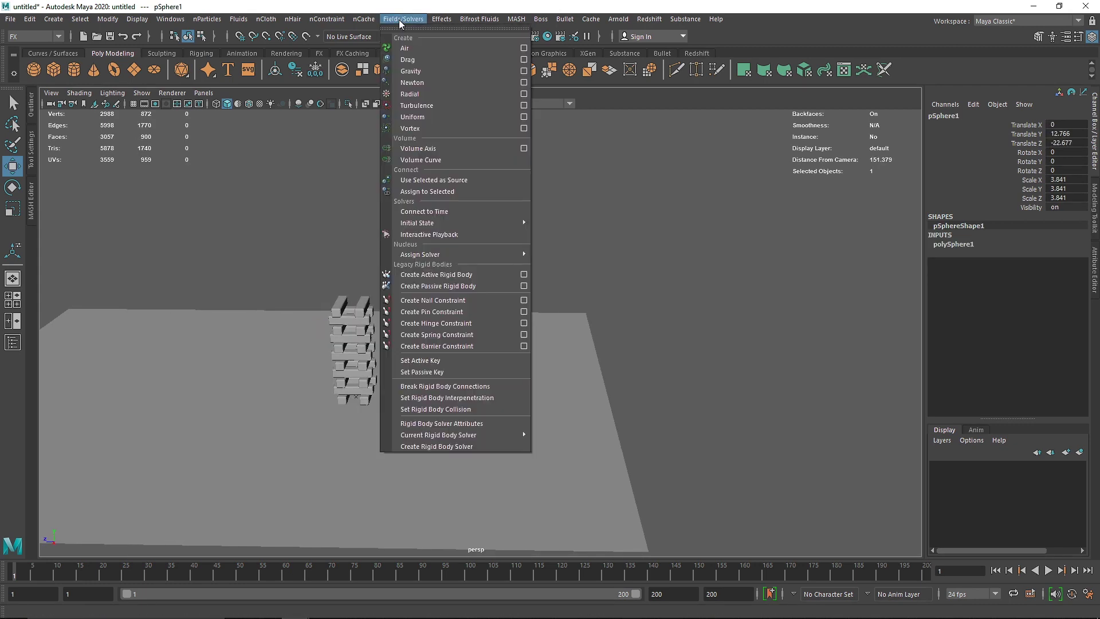
click(439, 324)
drag(477, 300, 498, 278)
Rotate the hinge constraint to -90 degrees around Y.
key(e)
drag(443, 279, 442, 283)
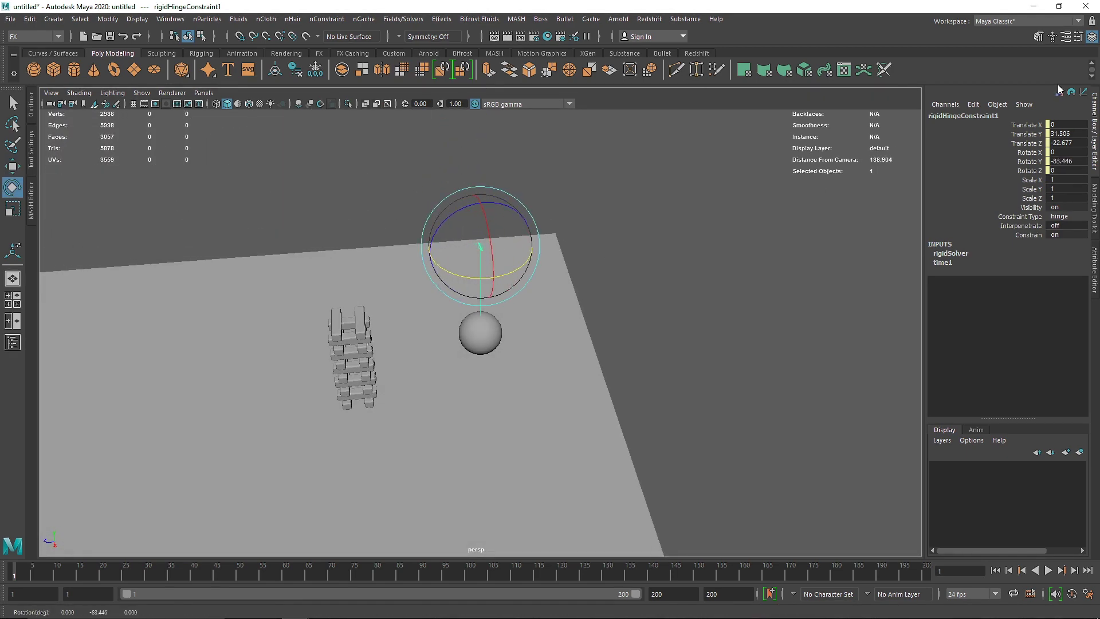
double_click(1067, 162)
text(-90)
key(Return)
click(727, 297)
Move the hinge constraint toward the tower to about Z -9.156 so the ball hangs at an angle.
click(485, 246)
click(480, 246)
alt+drag(480, 246, 368, 238)
key(w)
alt+drag(427, 351, 456, 299)
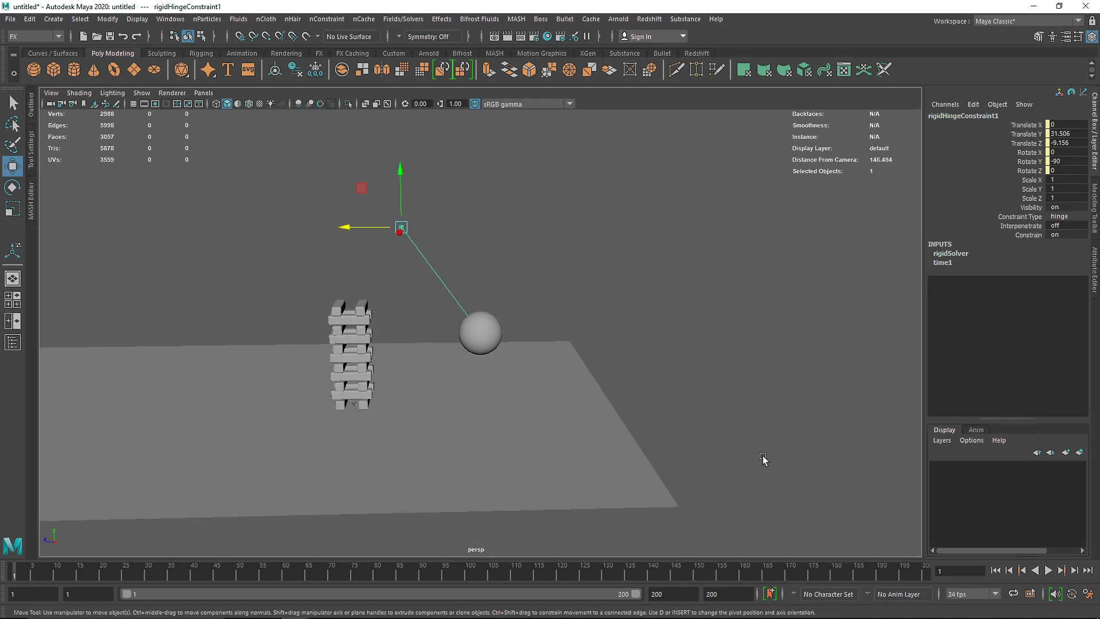
alt+drag(423, 343, 378, 356)
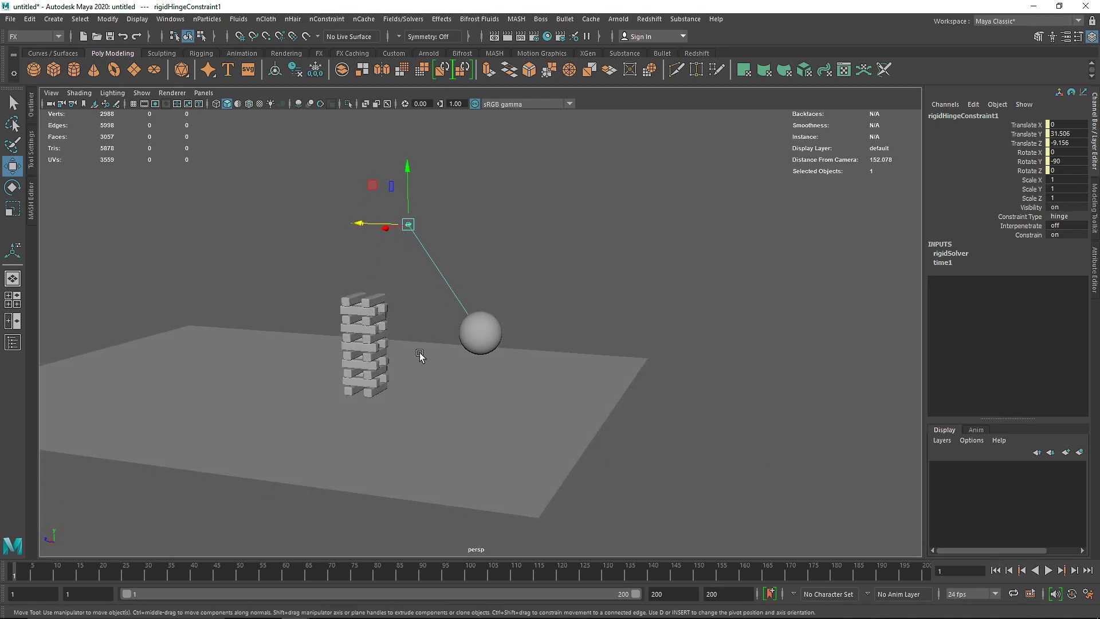
Play the animation briefly, stop it and return to the first frame.
click(1048, 570)
click(1048, 571)
click(997, 571)
alt+drag(484, 380, 498, 375)
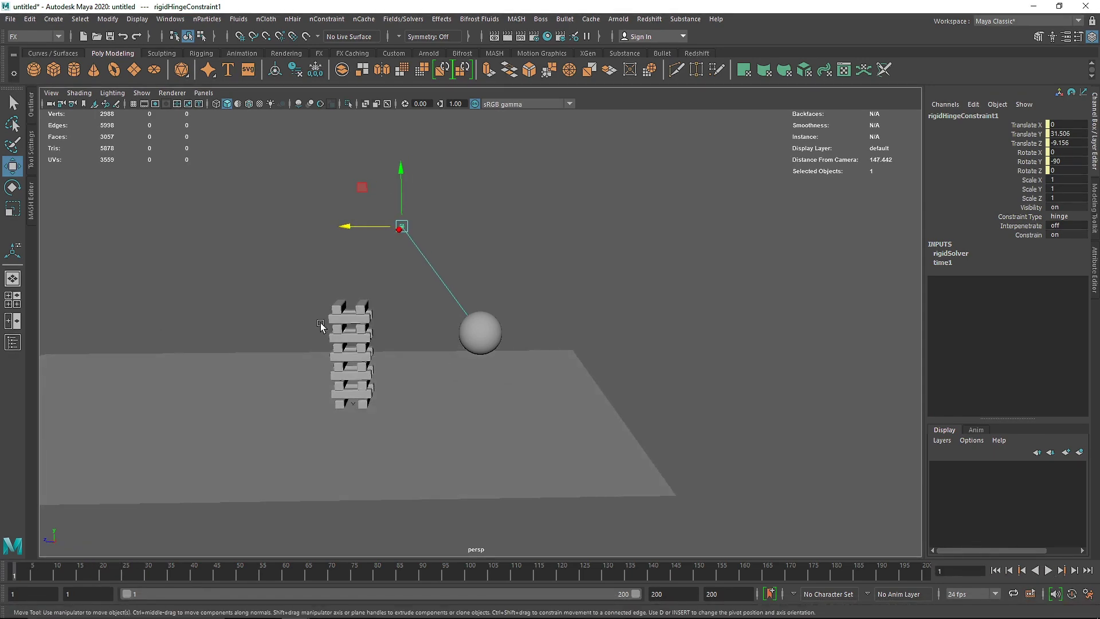
Select all the blocks from pCube1 through pSphere1 in the Outliner and apply a gravity field to them.
key(space)
key(space)
scroll(432, 391, down, 5)
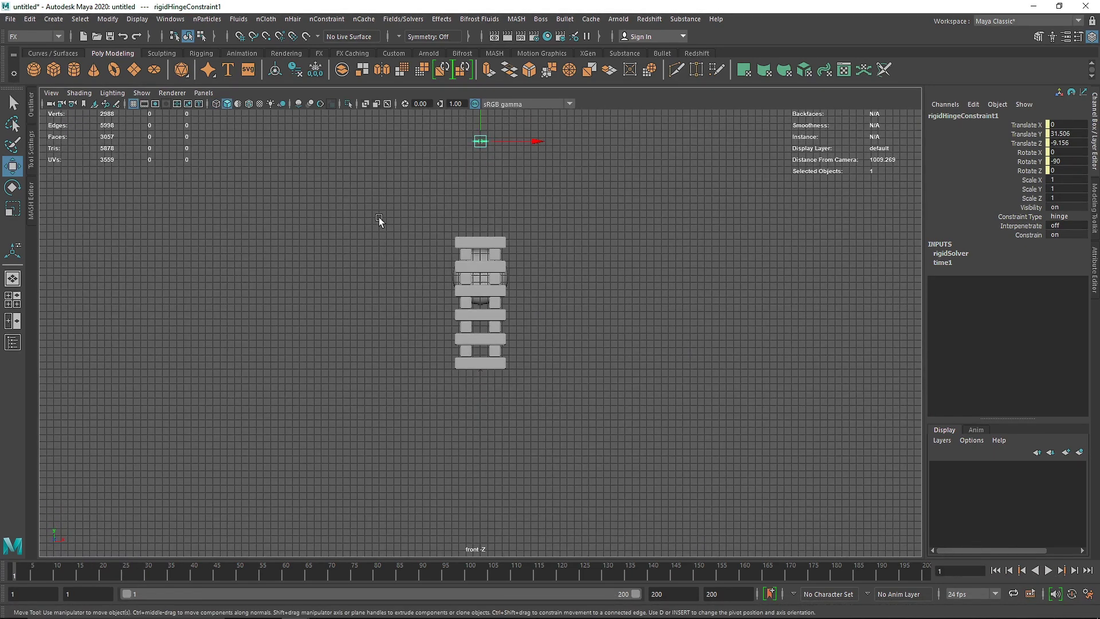
click(12, 343)
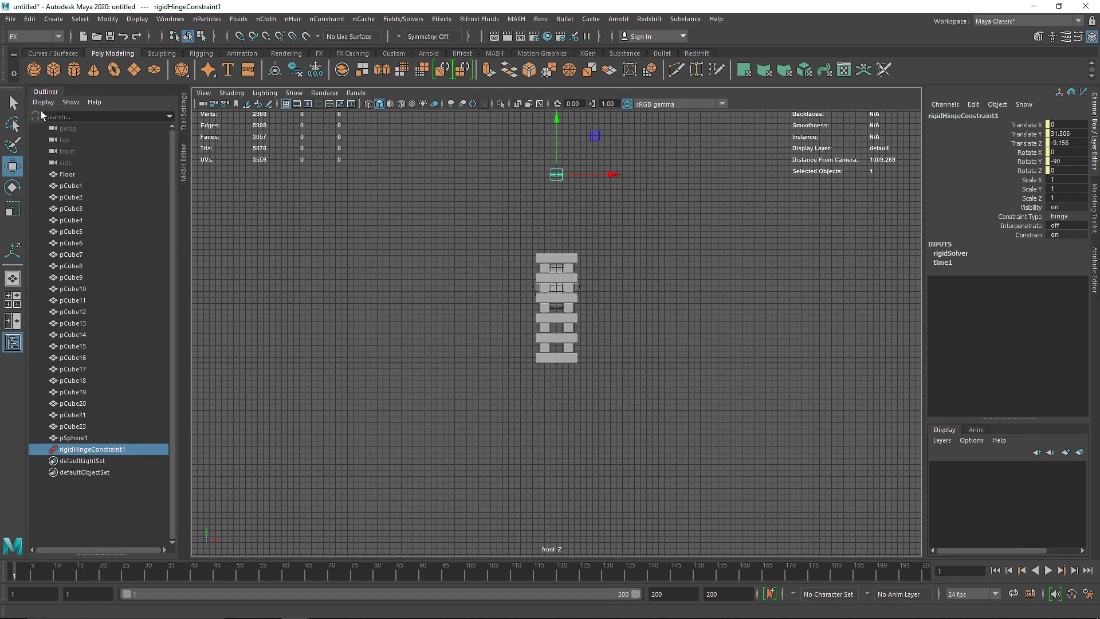
click(84, 184)
shift+click(78, 438)
key(space)
key(space)
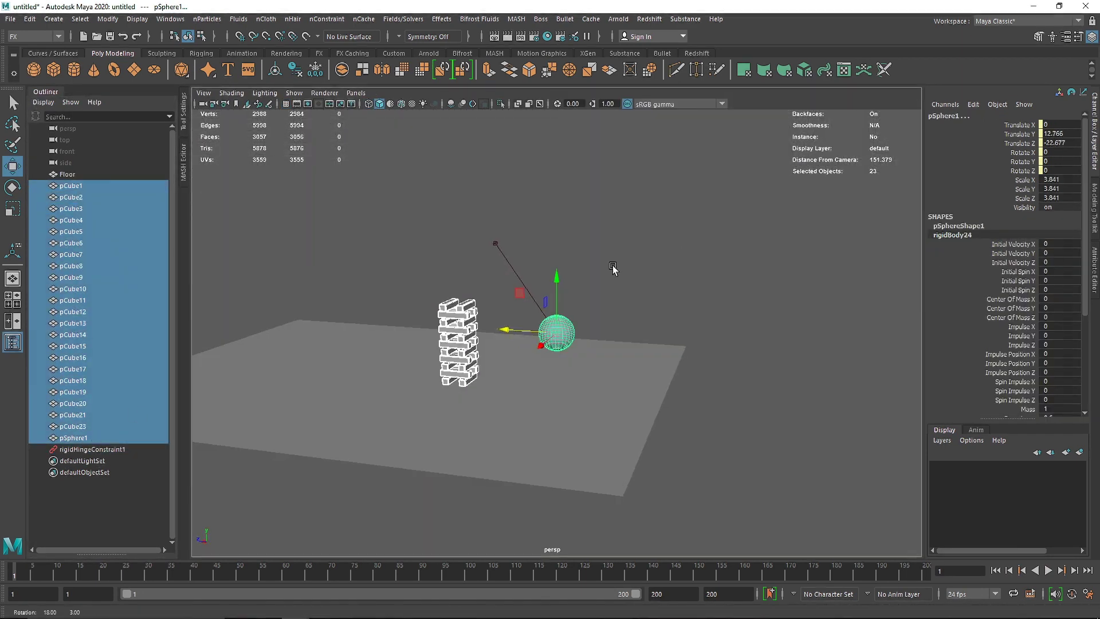
click(395, 19)
click(411, 71)
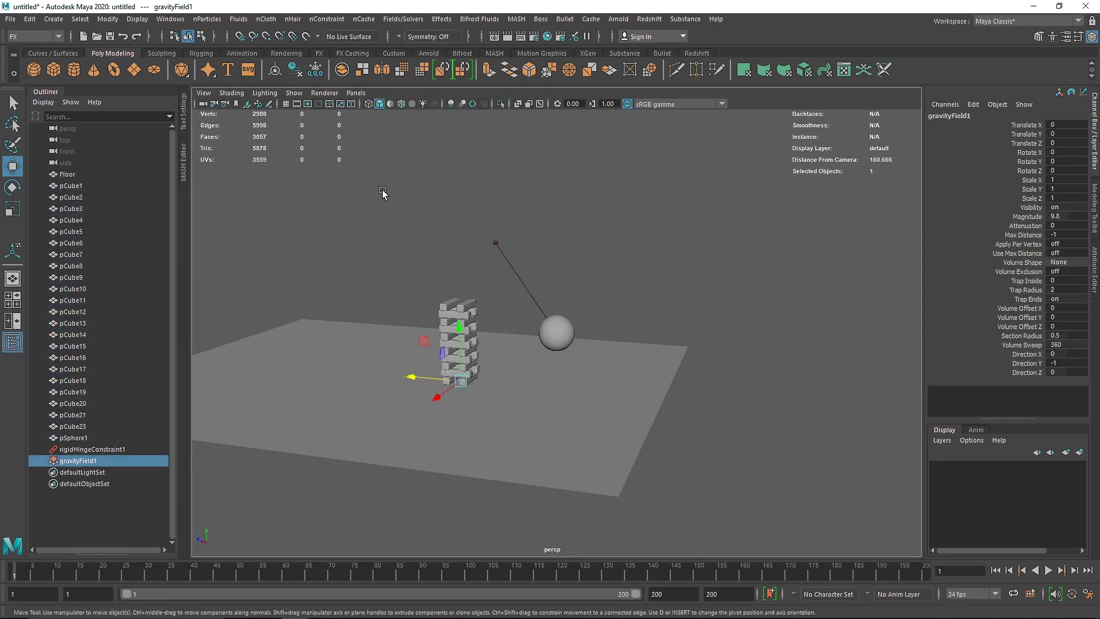
Play the simulation to frame 19, inspect the tower base and the Floor plane, and return to the first frame.
alt+drag(280, 231, 288, 232)
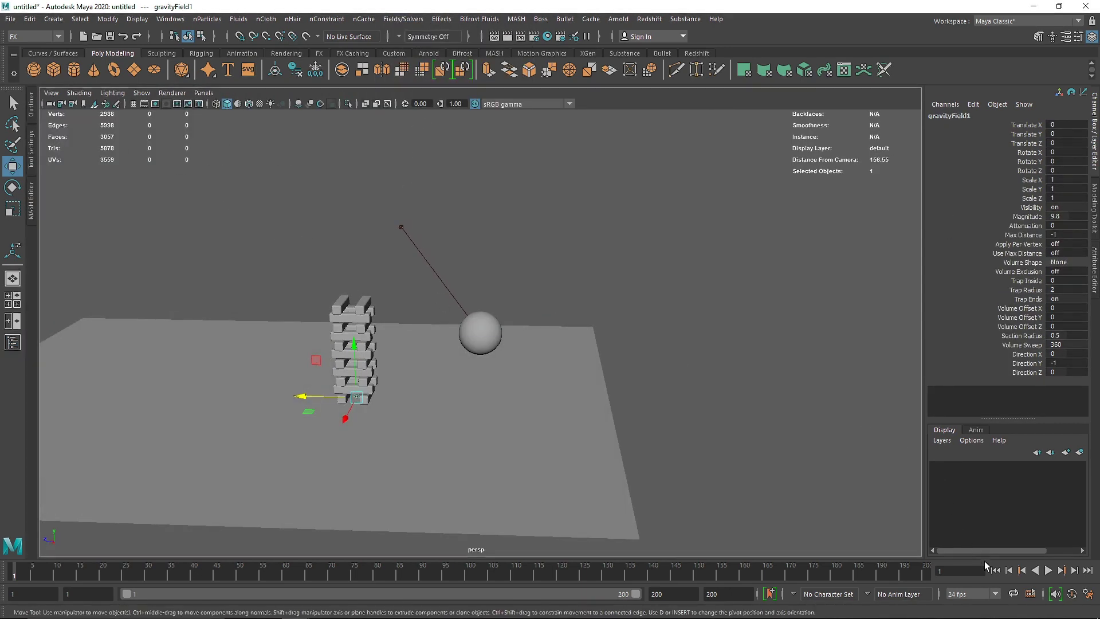
click(1048, 571)
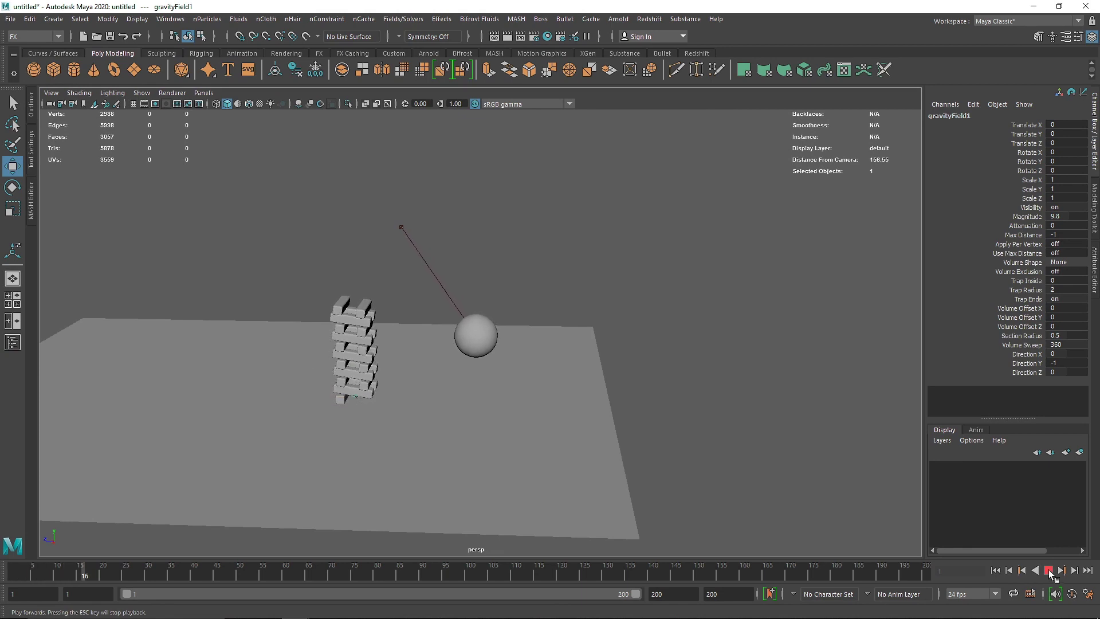
click(1049, 571)
alt+drag(557, 487, 532, 396)
scroll(343, 401, up, 5)
alt+drag(344, 447, 364, 423)
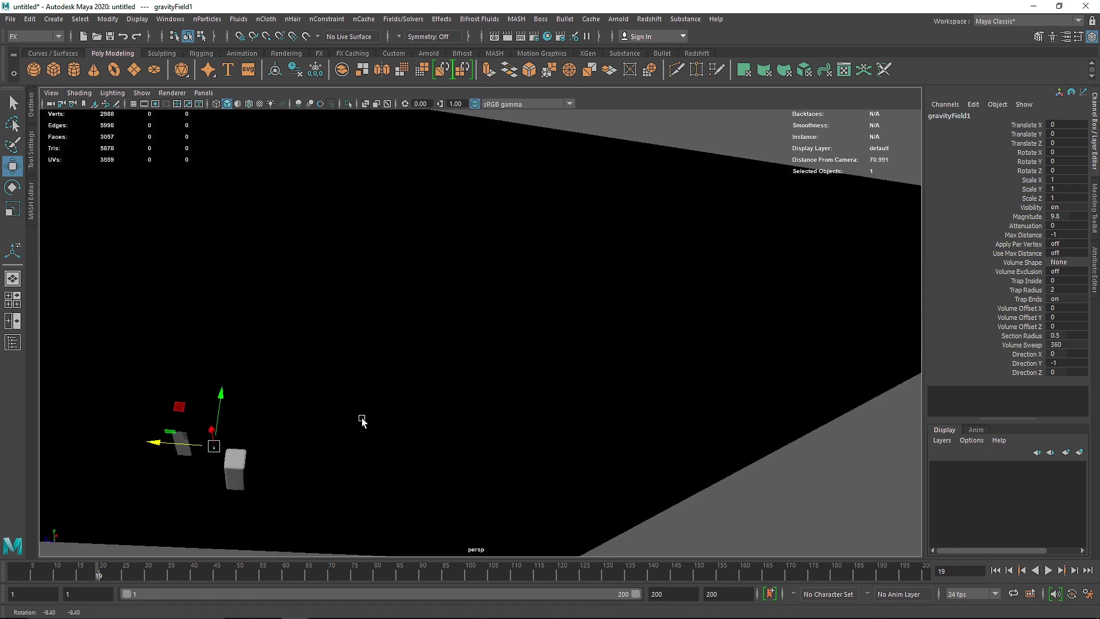
scroll(356, 411, down, 5)
alt+drag(411, 361, 364, 388)
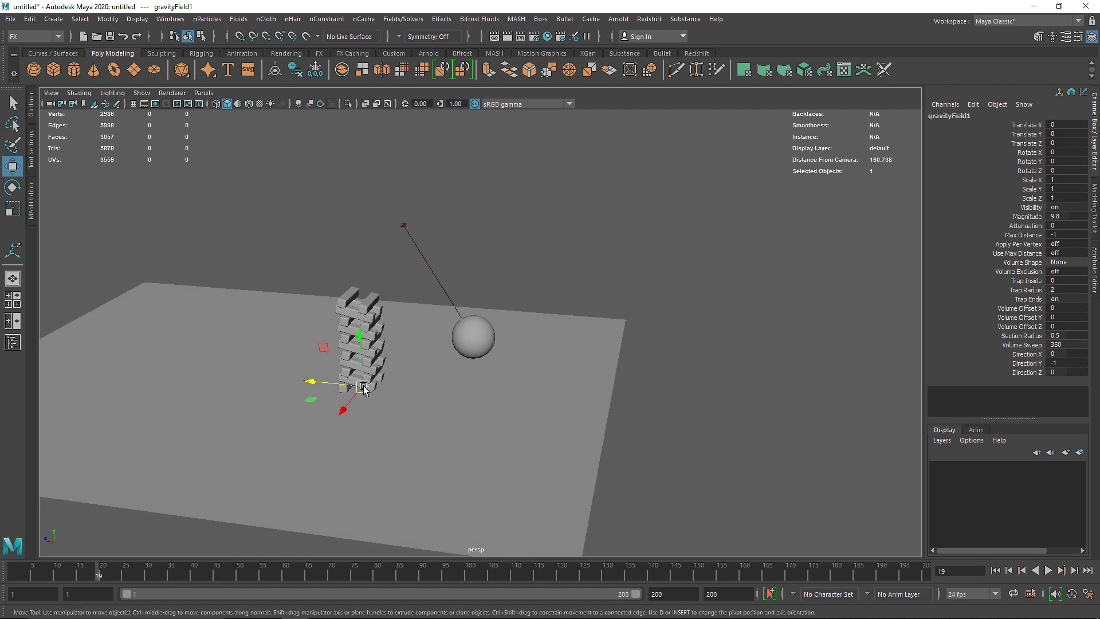
click(135, 326)
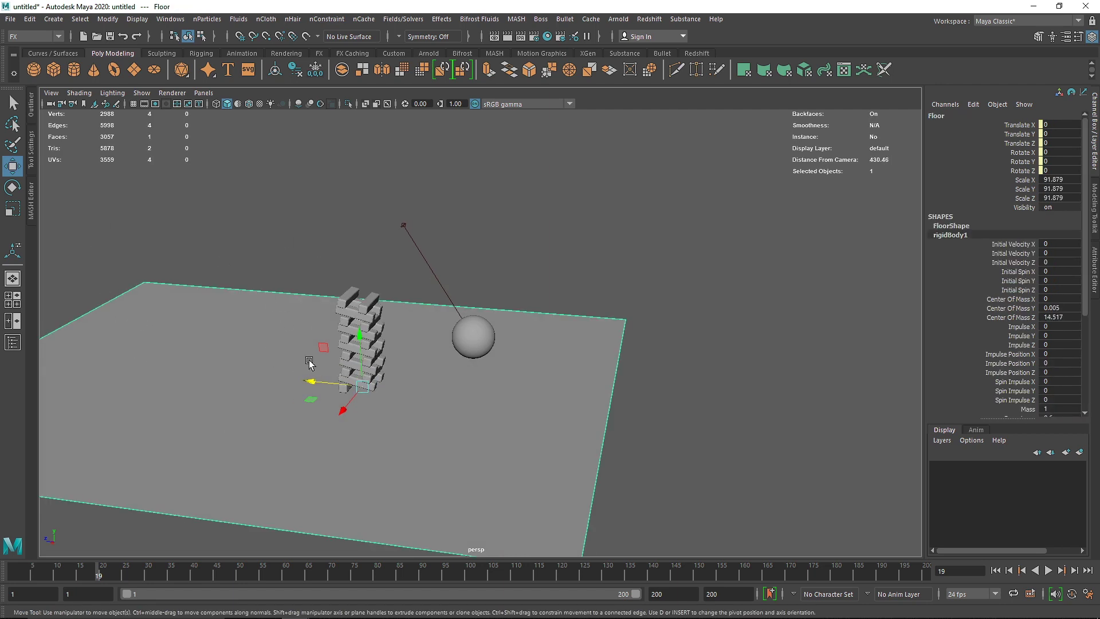
scroll(310, 361, down, 1)
alt+drag(313, 377, 324, 359)
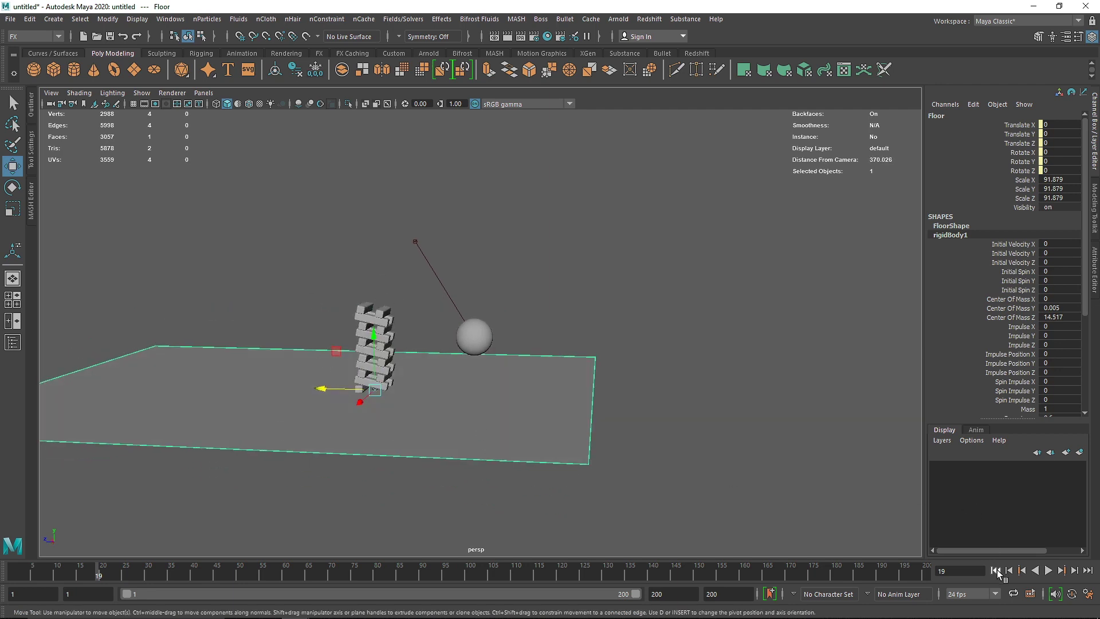
click(996, 570)
alt+drag(498, 455, 430, 400)
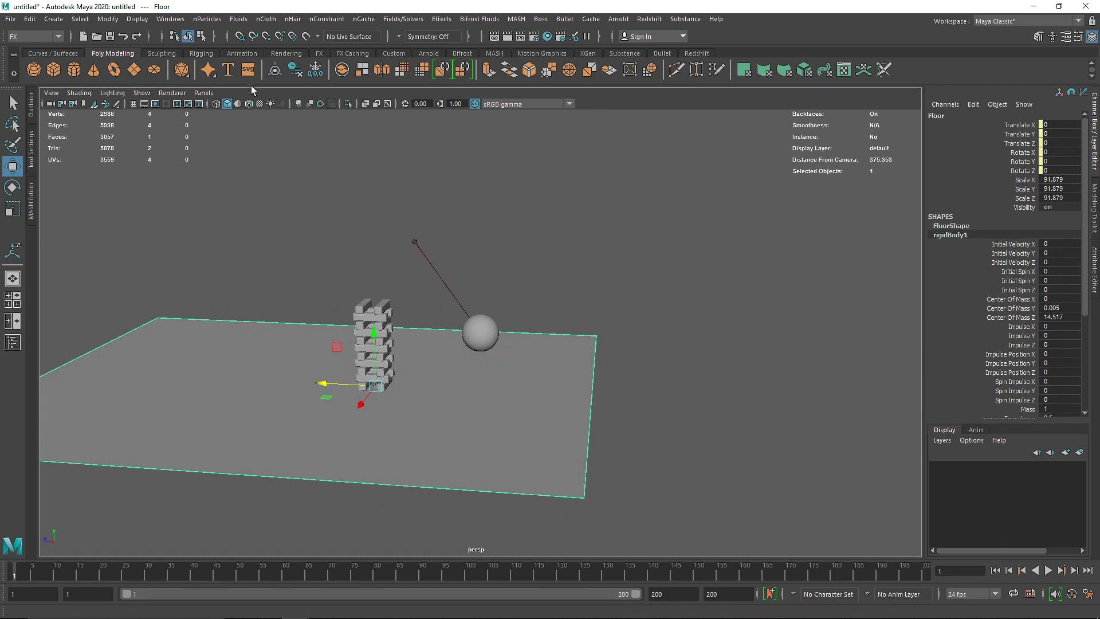
Center the Floor plane's pivot, delete its history and freeze its transformations.
click(29, 19)
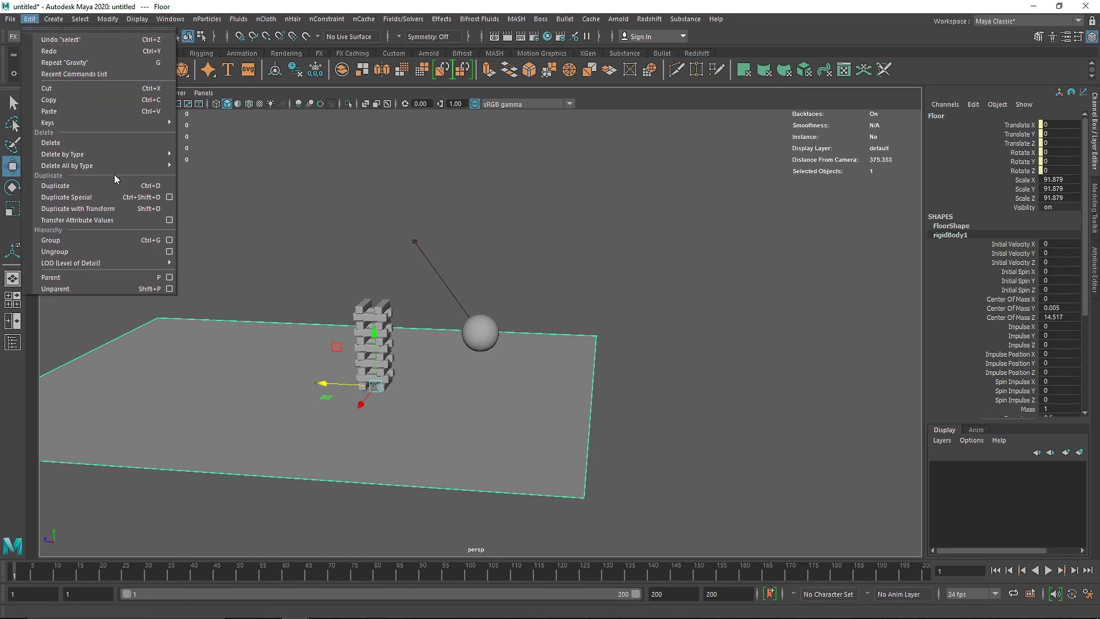
mouse_move(120, 154)
click(239, 266)
click(275, 70)
click(295, 69)
click(315, 69)
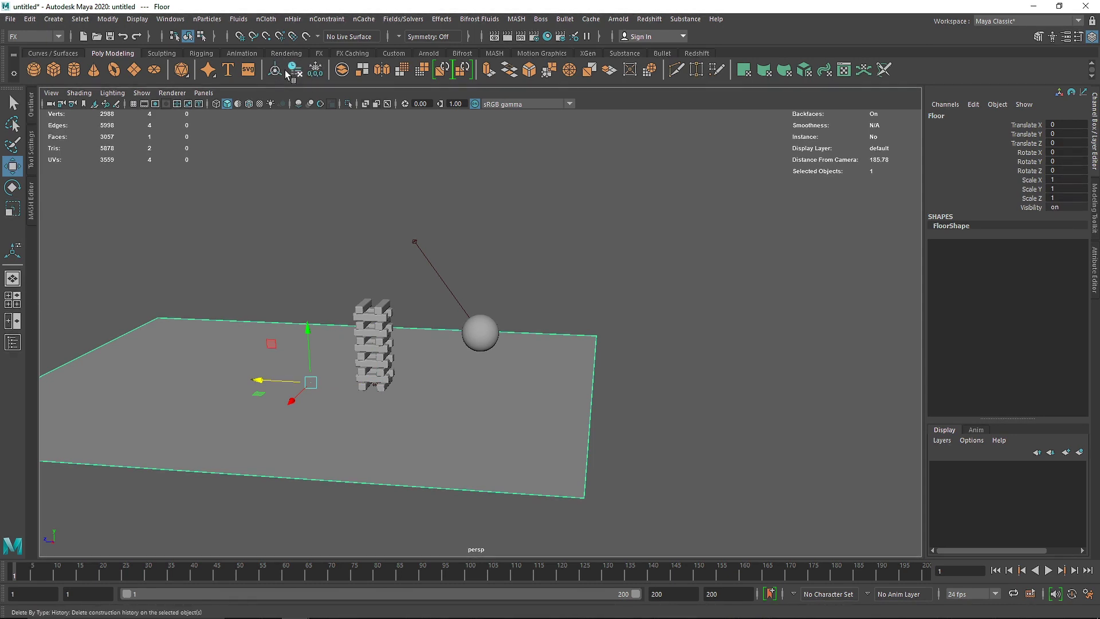
Make the cleaned-up Floor plane a passive rigid body again.
click(403, 19)
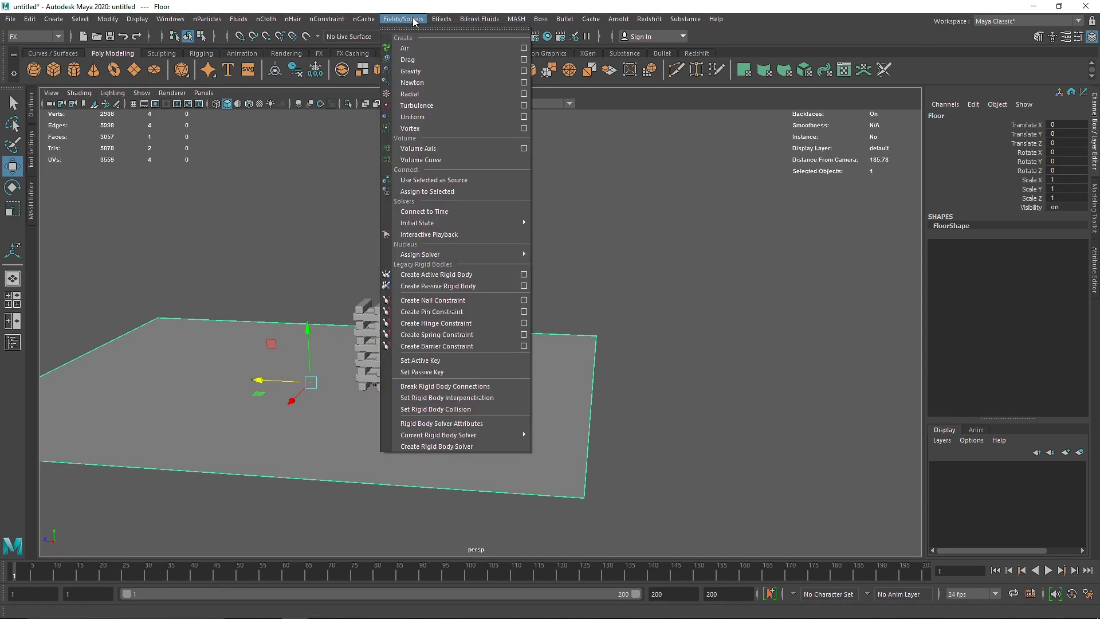
click(443, 286)
scroll(451, 312, up, 2)
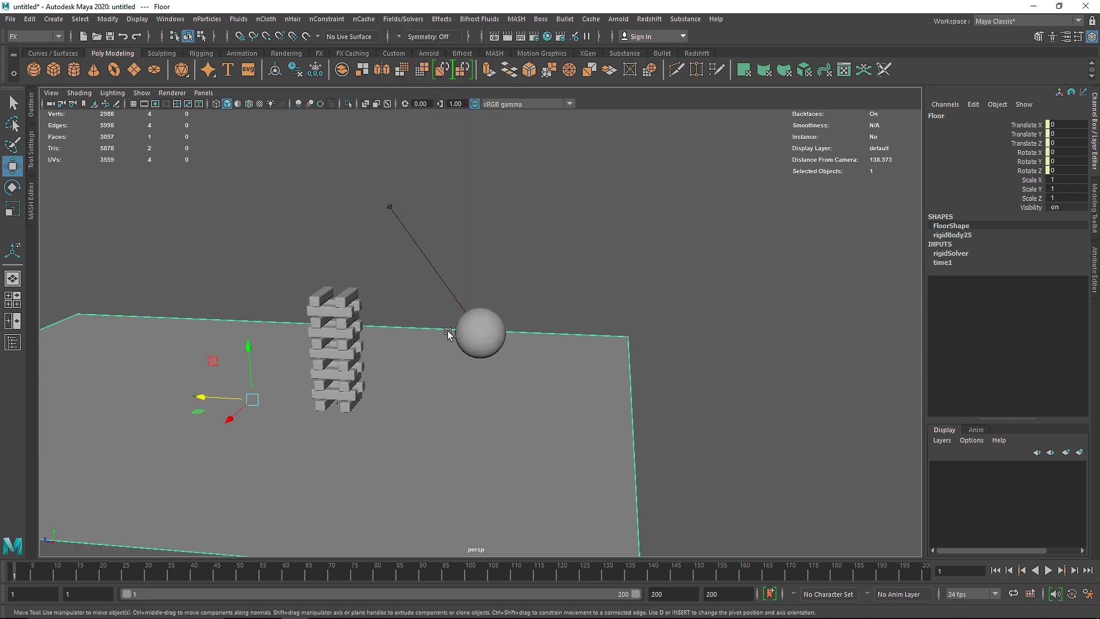
scroll(401, 341, down, 1)
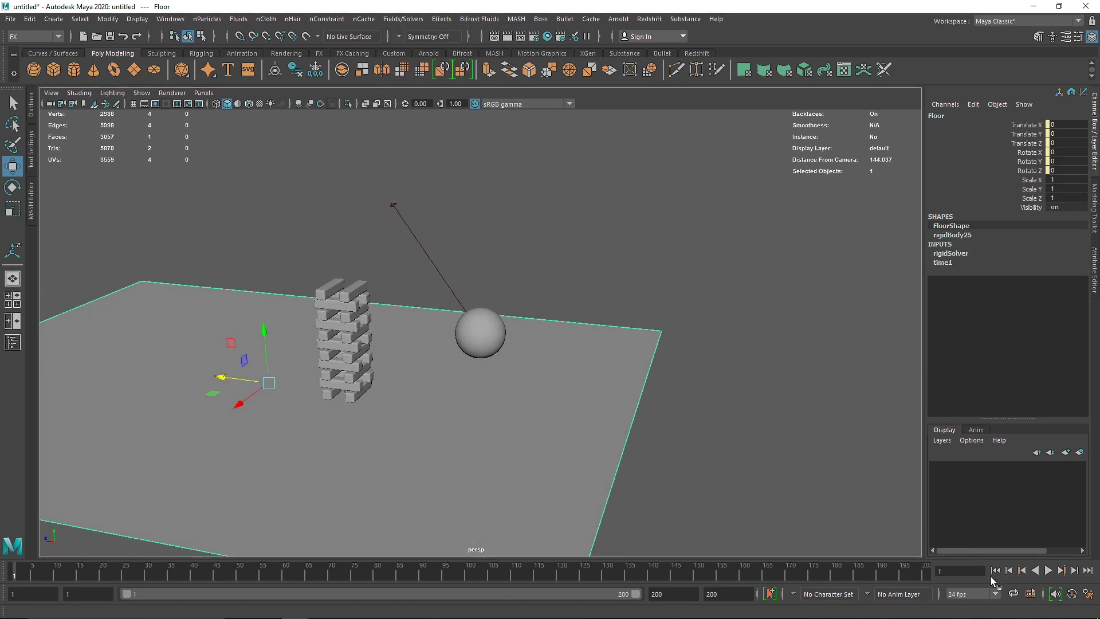
Play the simulation to frame 122 and examine up close how the ball strikes the tower blocks.
click(1048, 570)
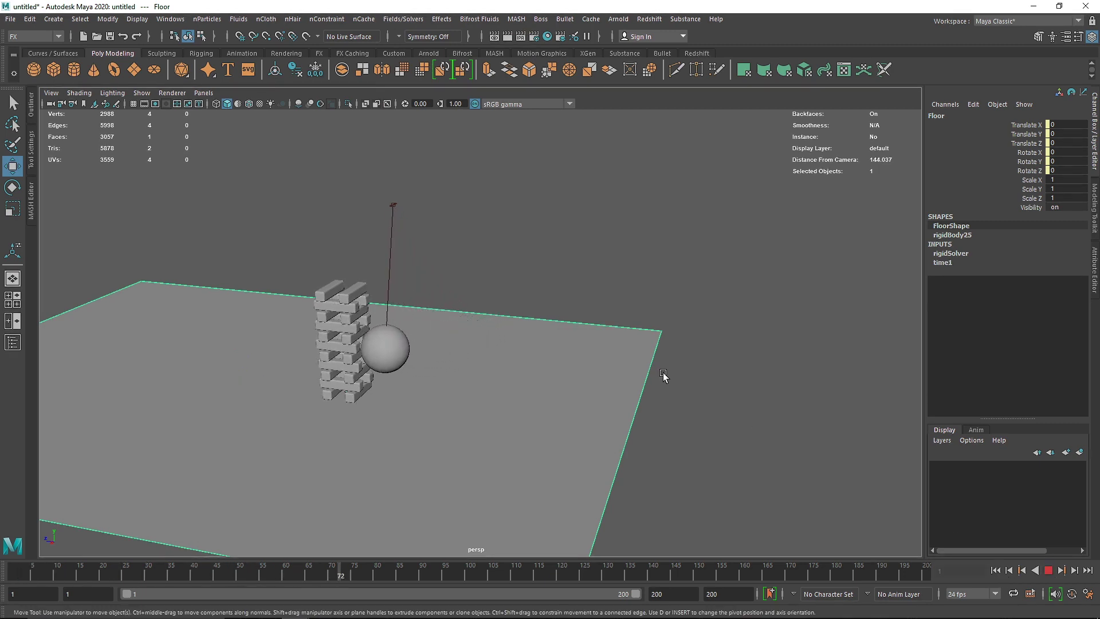
click(1048, 570)
alt+drag(803, 487, 313, 427)
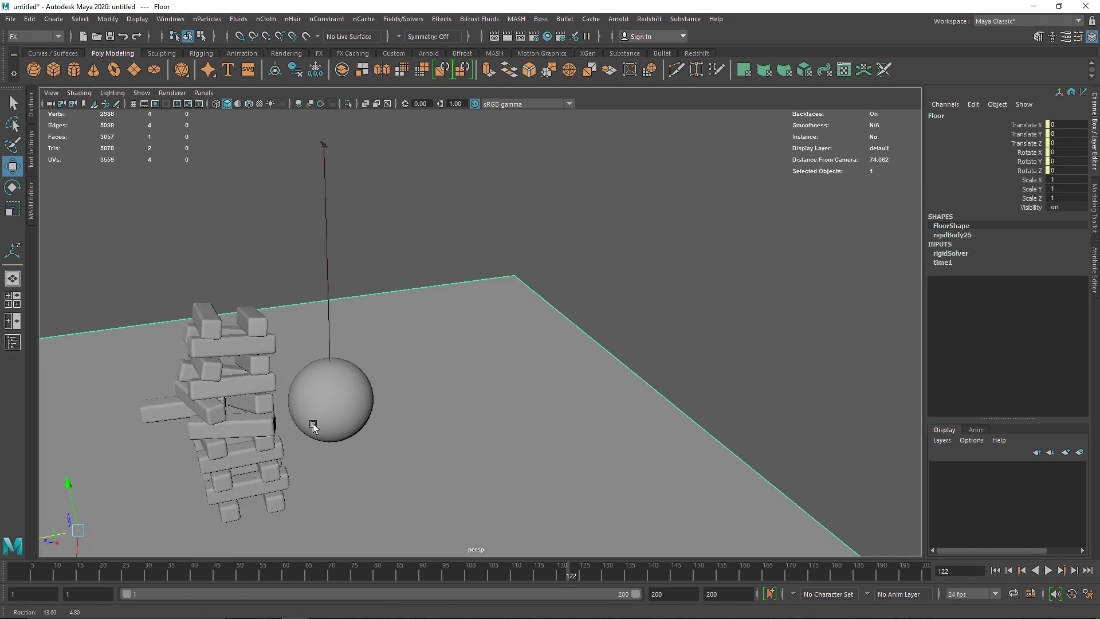
click(264, 425)
key(f)
alt+right_drag(418, 407, 363, 404)
alt+drag(362, 404, 538, 408)
scroll(538, 409, down, 5)
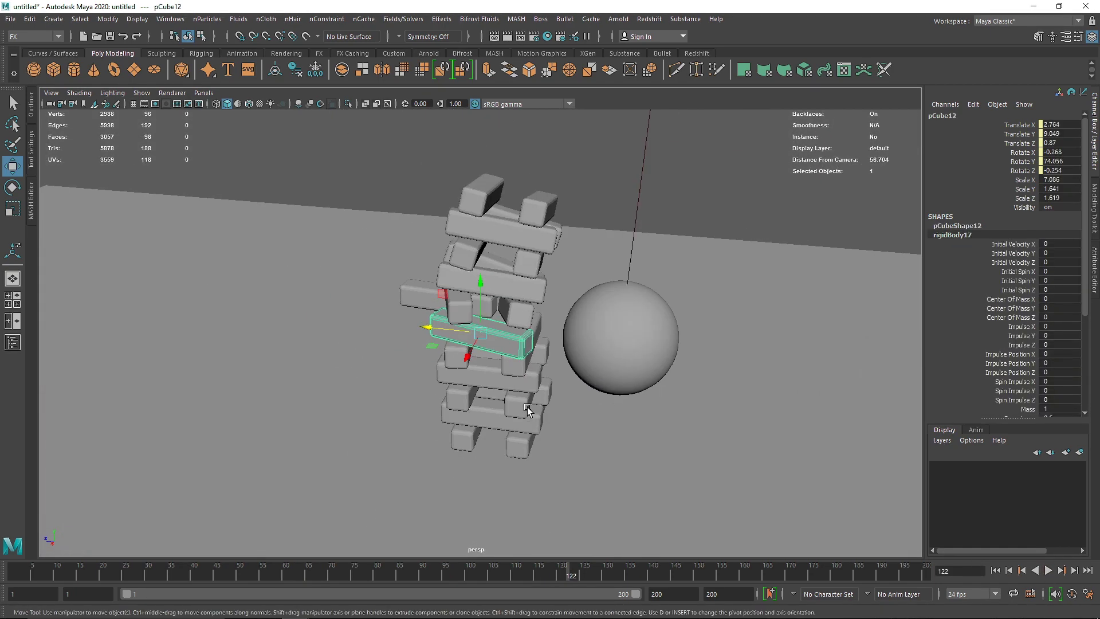
Examine the tower blocks displaced by the ball at frame 122 and review a displaced block's rigid body attributes.
click(589, 152)
alt+drag(442, 293, 472, 316)
scroll(448, 308, down, 2)
click(405, 326)
alt+drag(405, 326, 359, 364)
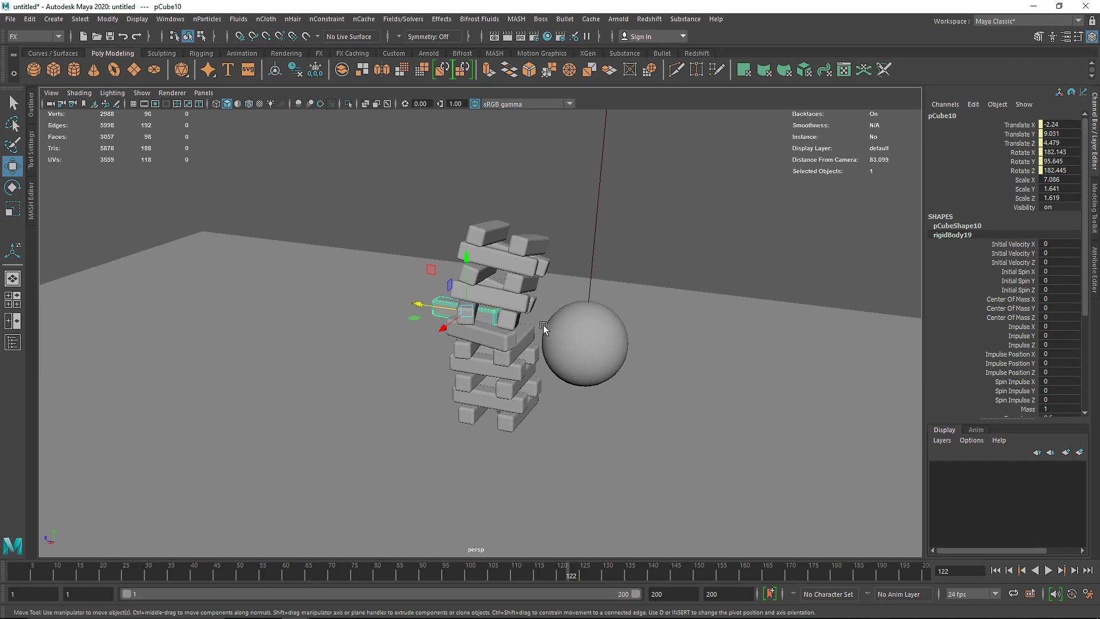
scroll(543, 327, down, 5)
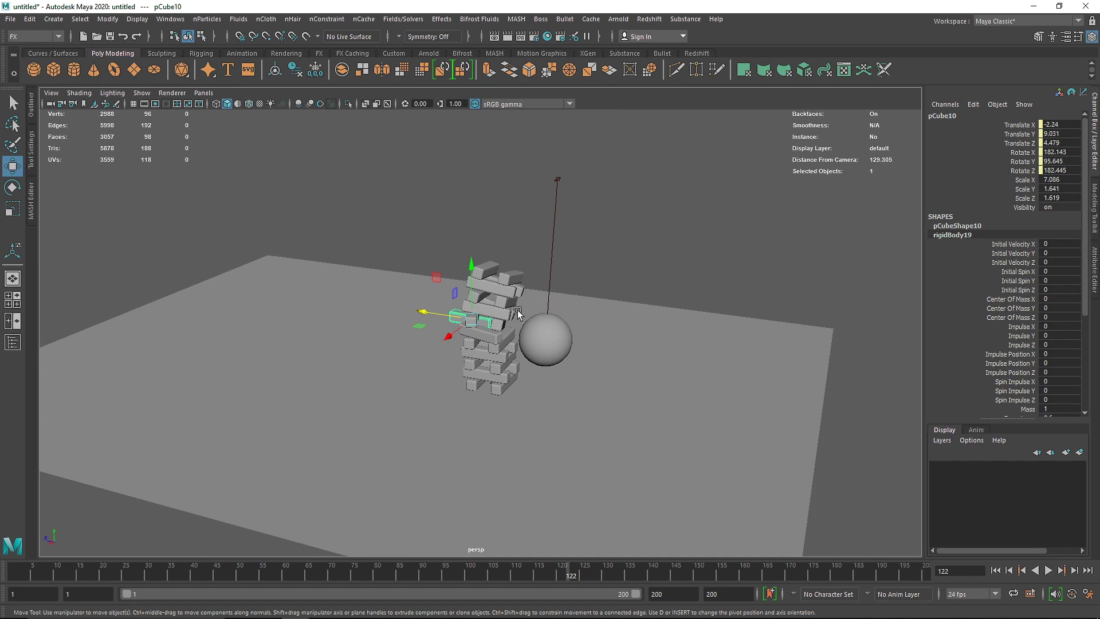
scroll(519, 314, up, 5)
scroll(1021, 336, down, 3)
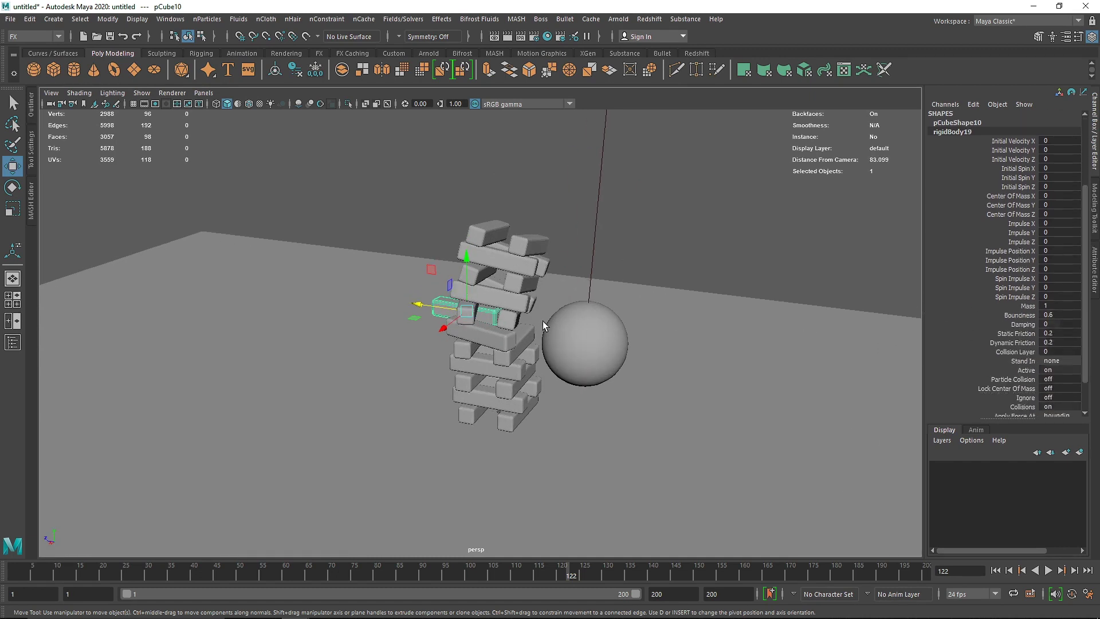
Set the wrecking ball's rigid body mass to 50.
click(528, 265)
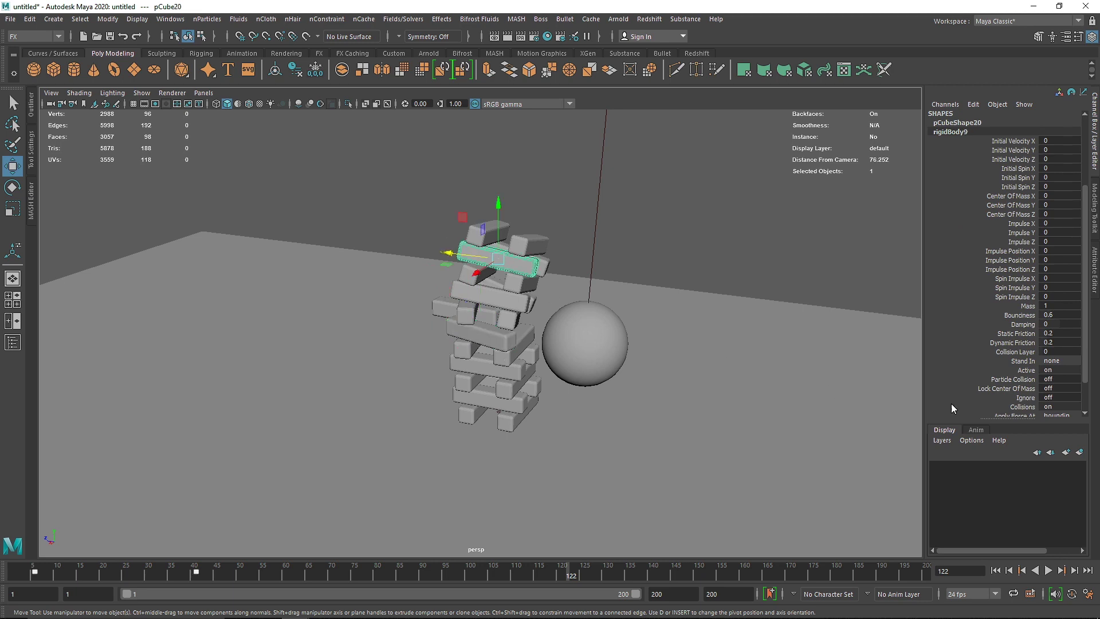
scroll(1024, 375, down, 2)
click(1055, 265)
click(603, 333)
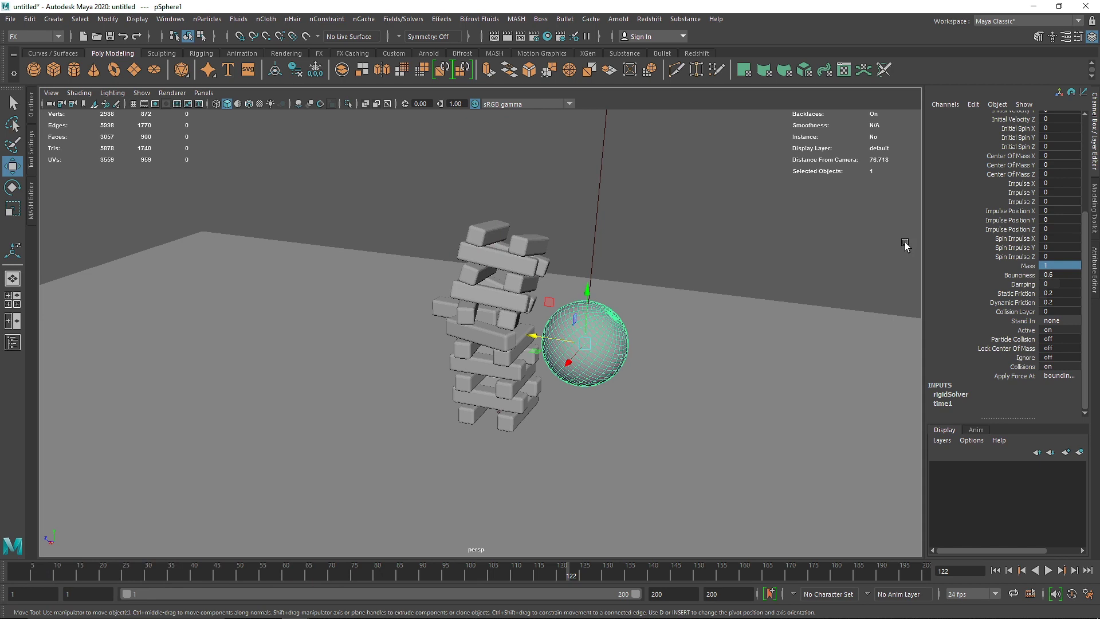
click(1054, 265)
text(10)
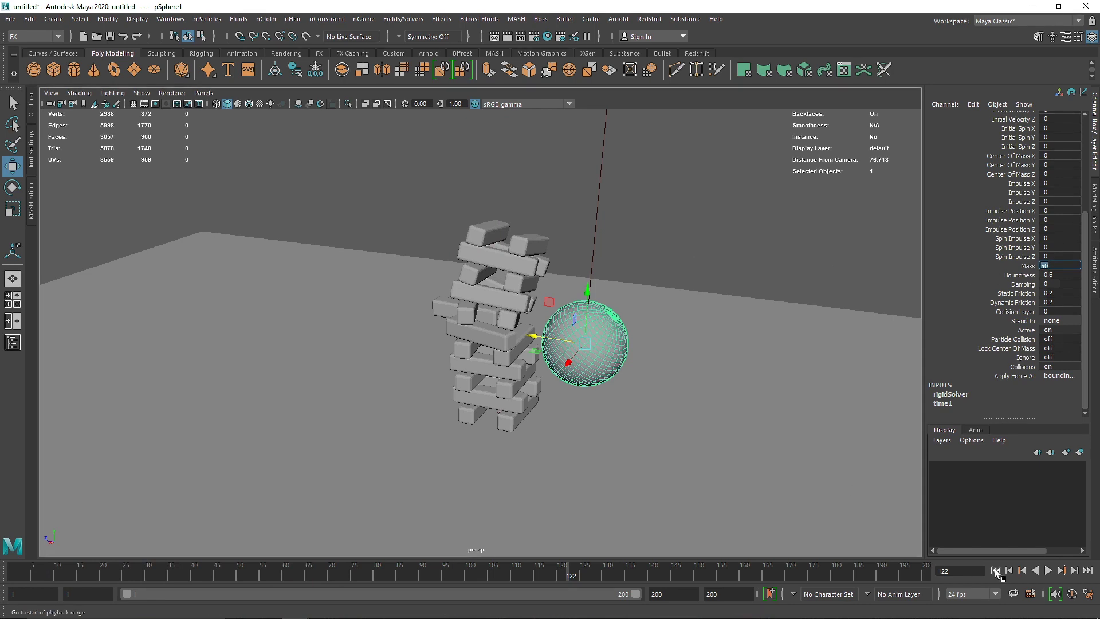
Return to the first frame and extend the animation's end to frame 300.
key(alt+shift+v)
click(522, 230)
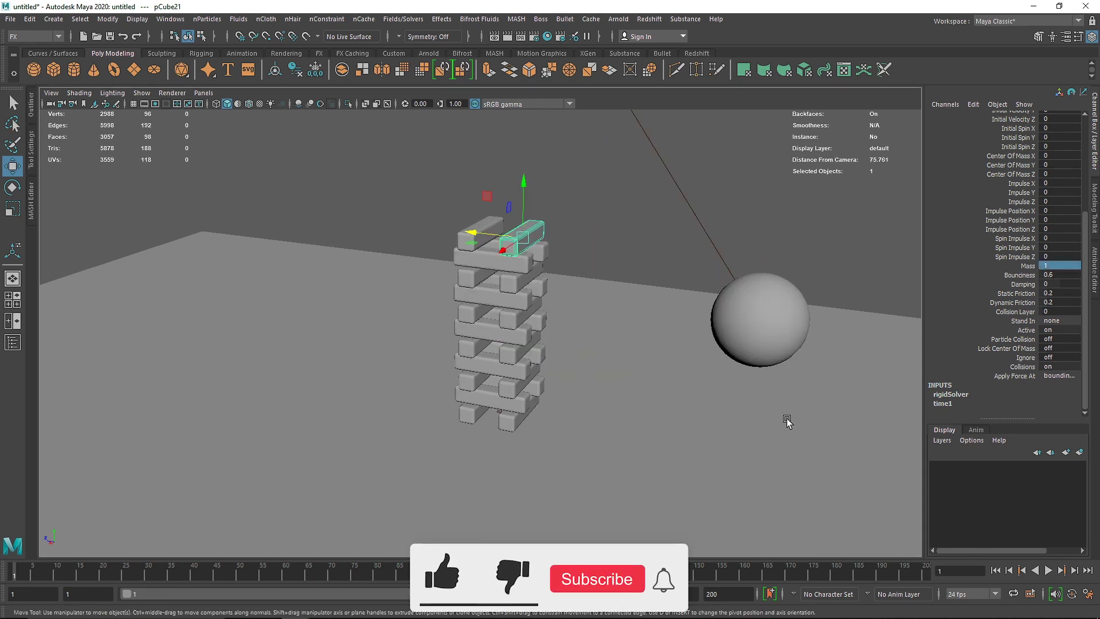
scroll(717, 405, down, 5)
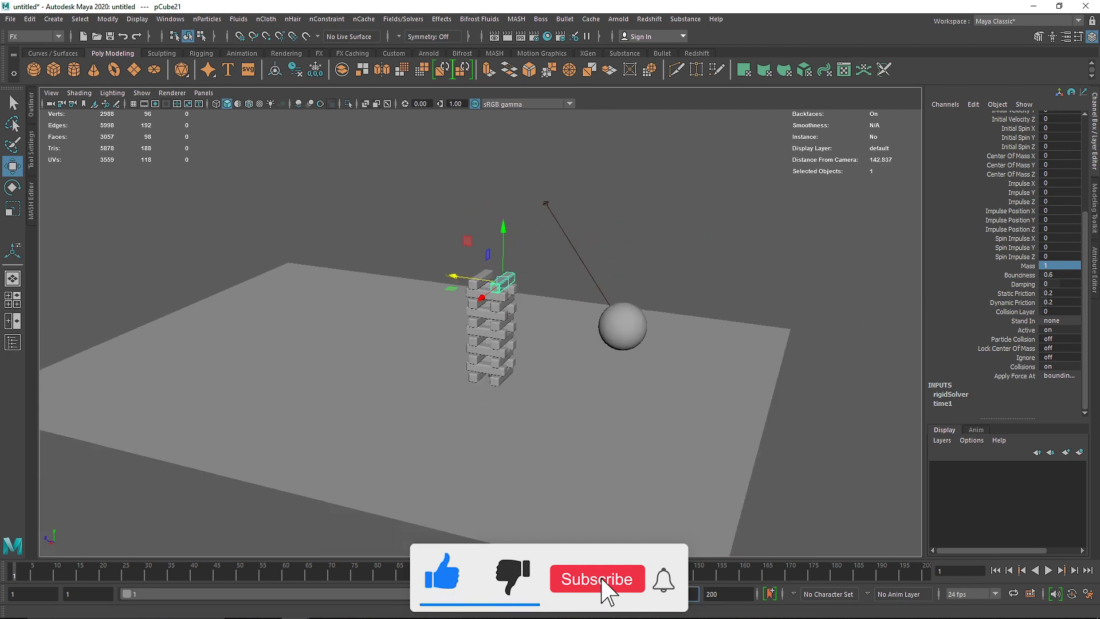
double_click(719, 594)
text(300)
key(Return)
Play the simulation to frame 197 and inspect how the heavier ball scatters the blocks across the floor.
click(1049, 571)
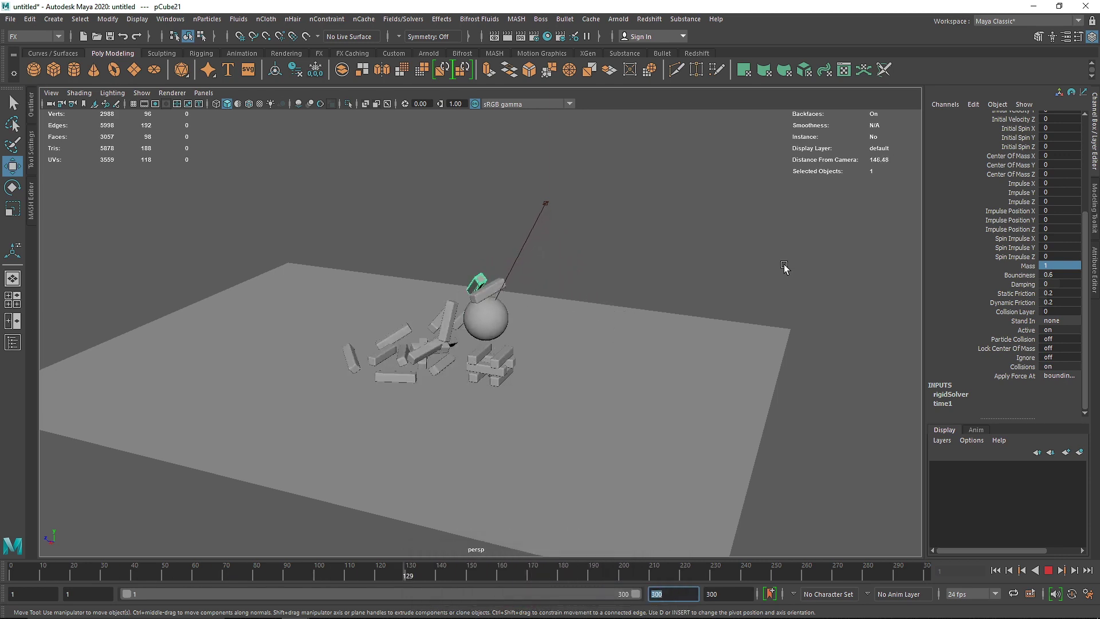
click(1049, 571)
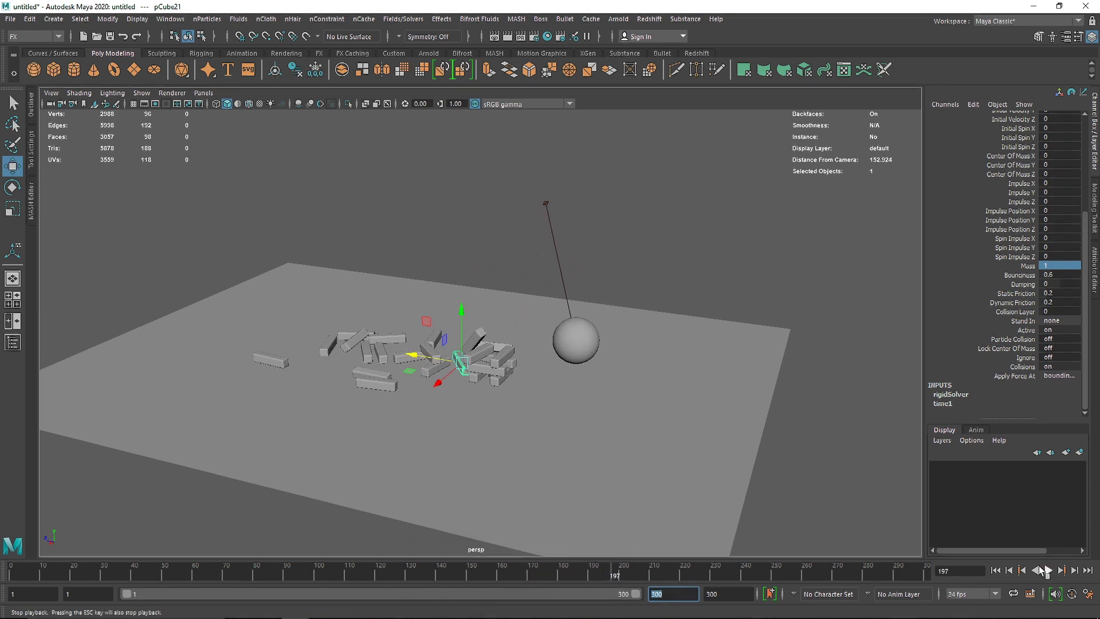
alt+drag(568, 438, 472, 374)
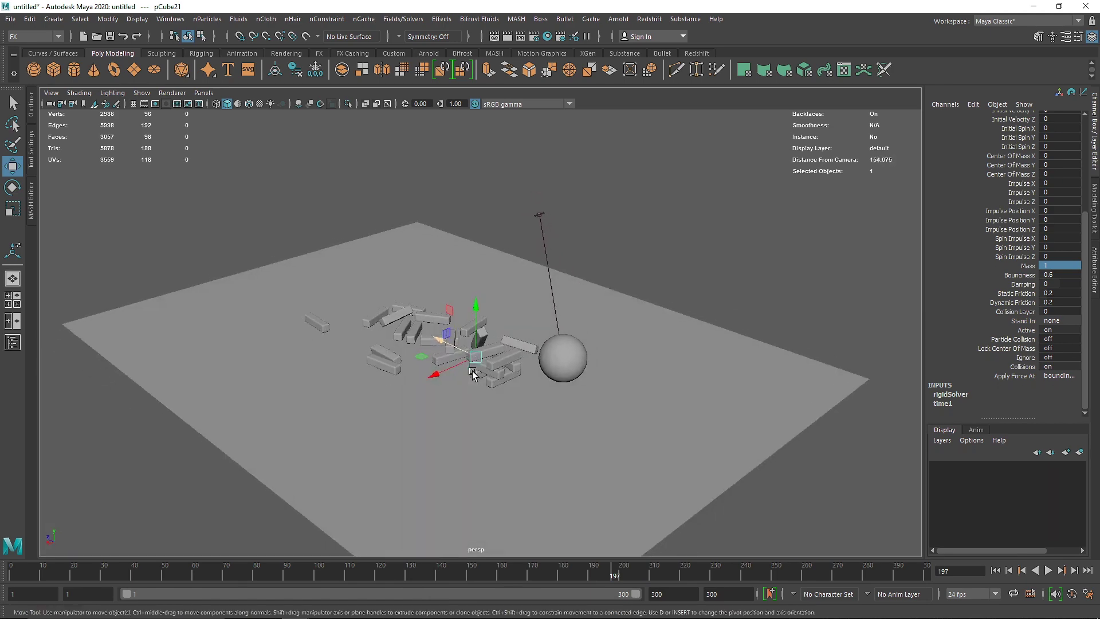
alt+right_drag(506, 359, 552, 368)
alt+drag(552, 369, 382, 335)
click(645, 350)
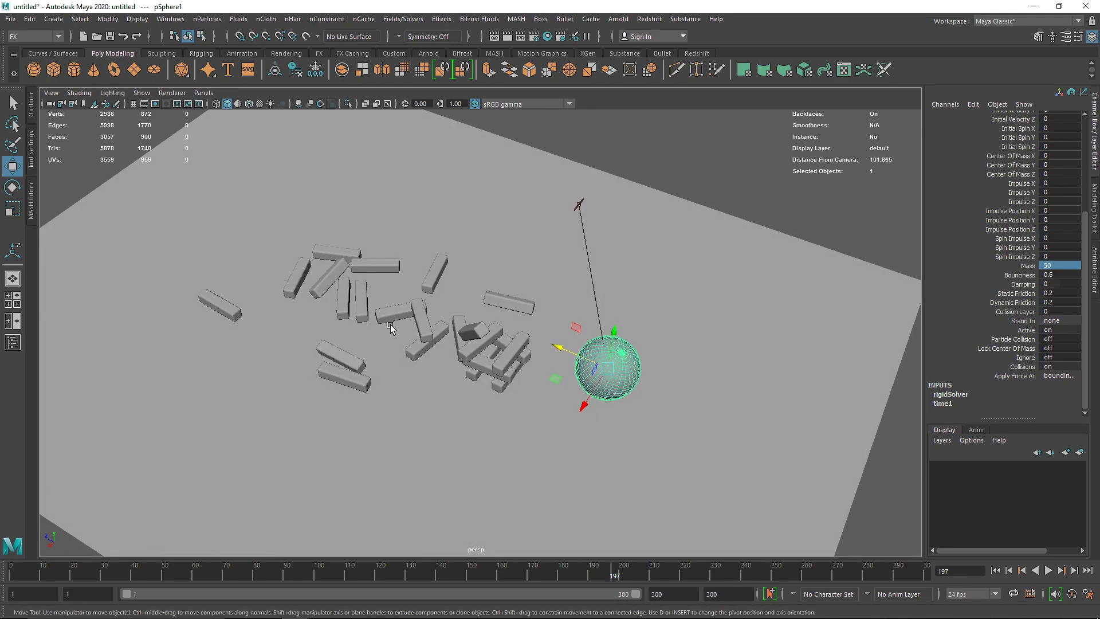
Return to the first frame and review the available fields, solvers and legacy rigid body constraint types.
click(997, 572)
alt+drag(658, 403, 702, 363)
click(410, 20)
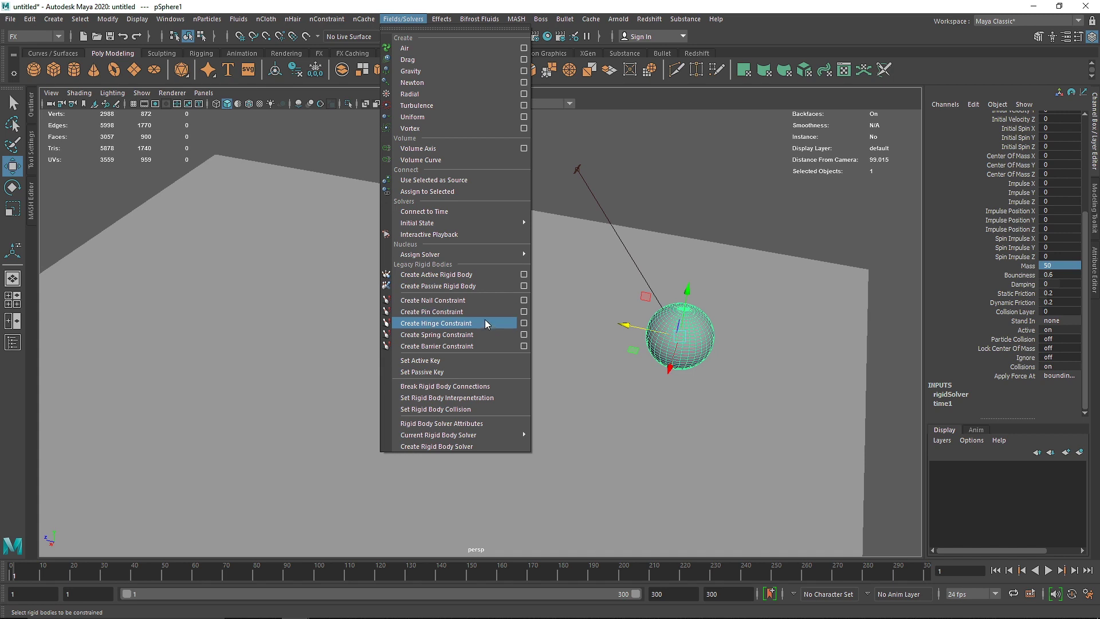
mouse_move(488, 255)
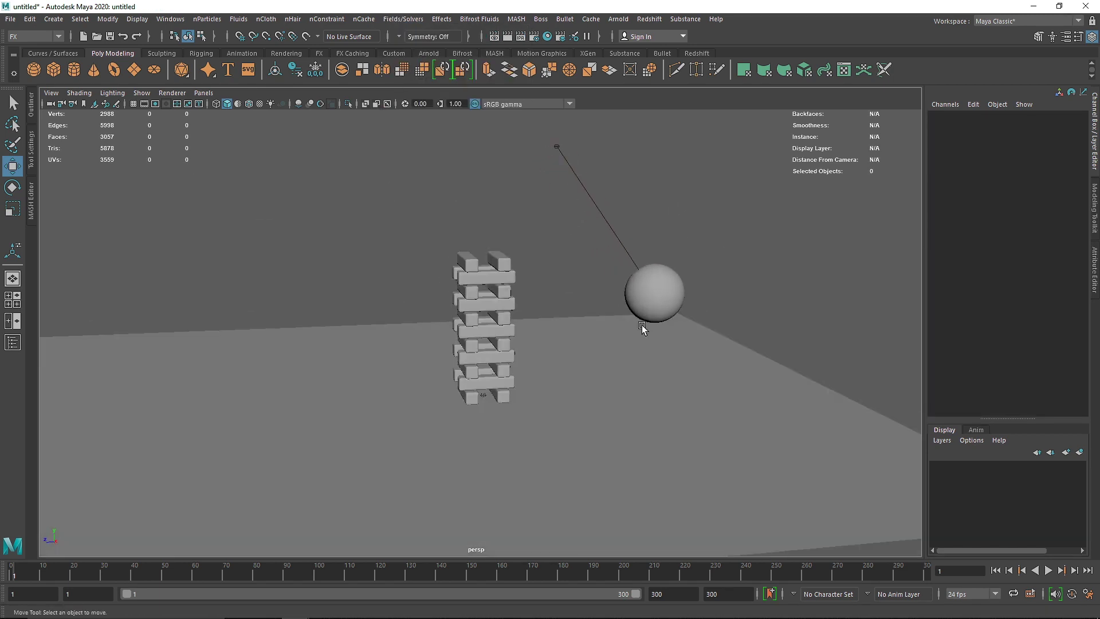
Select the ball's hinge constraint and play the simulation to frame 235.
alt+right_drag(642, 328, 591, 236)
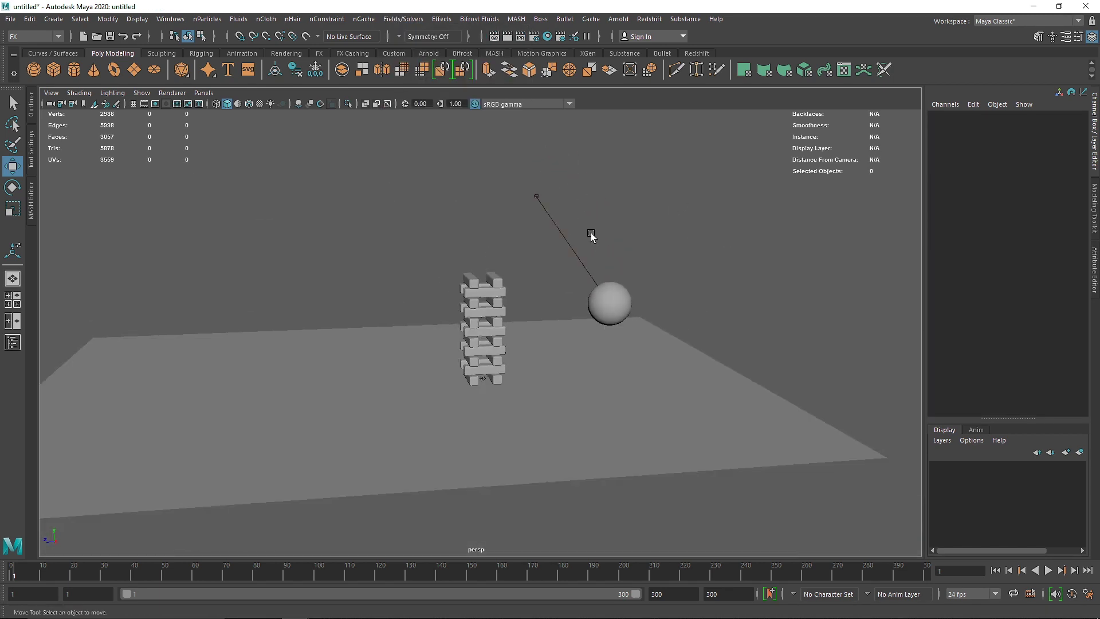
alt+drag(554, 192, 508, 199)
click(556, 215)
click(1049, 570)
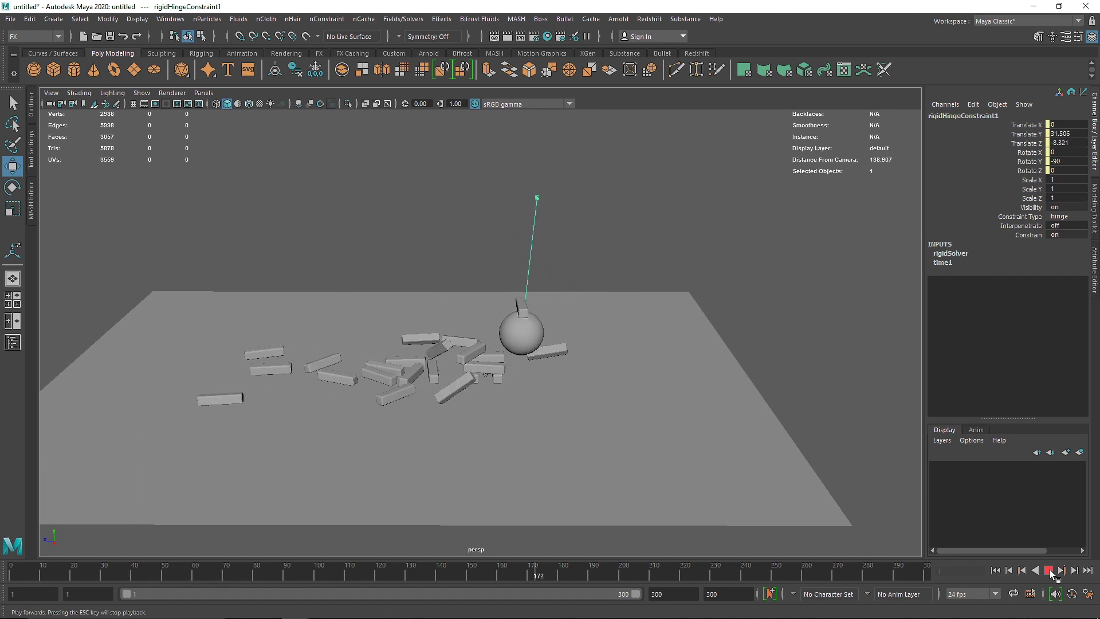
click(1049, 570)
Examine the scattered blocks and the block touching the ball from several angles, and return to the first frame.
alt+drag(436, 321, 469, 338)
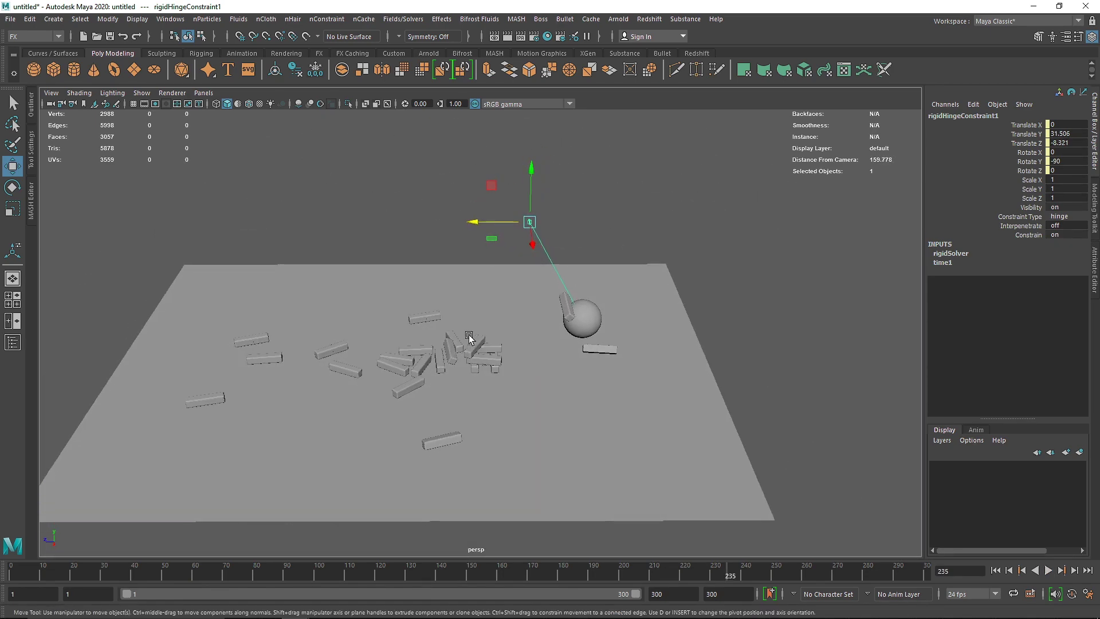
click(484, 298)
alt+drag(484, 298, 438, 334)
alt+drag(461, 294, 652, 297)
click(606, 277)
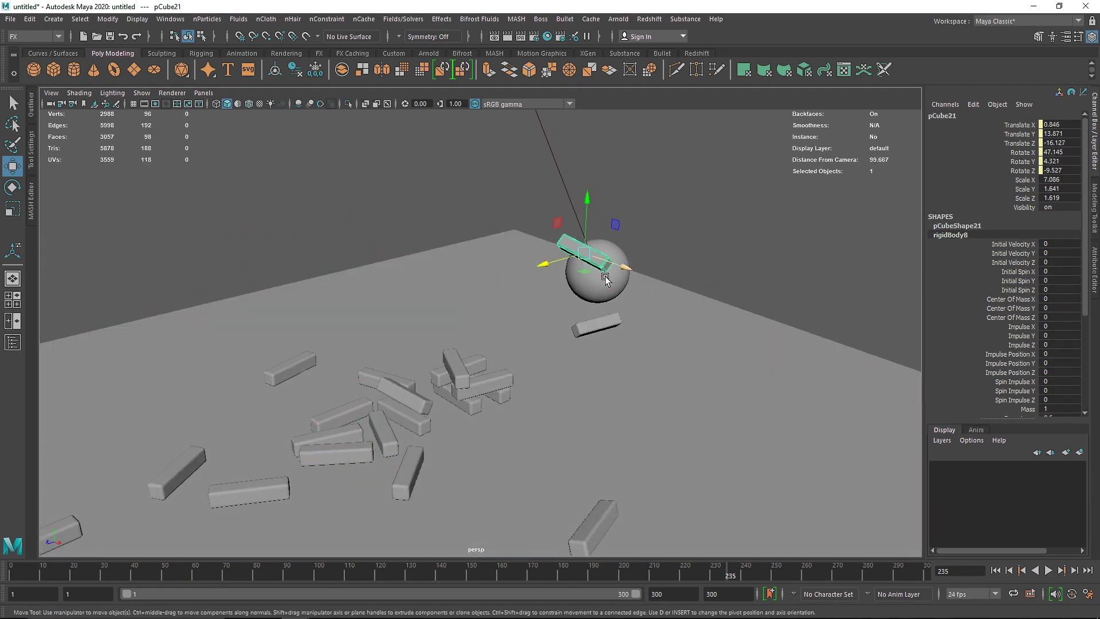
alt+drag(541, 335, 446, 353)
scroll(433, 343, down, 2)
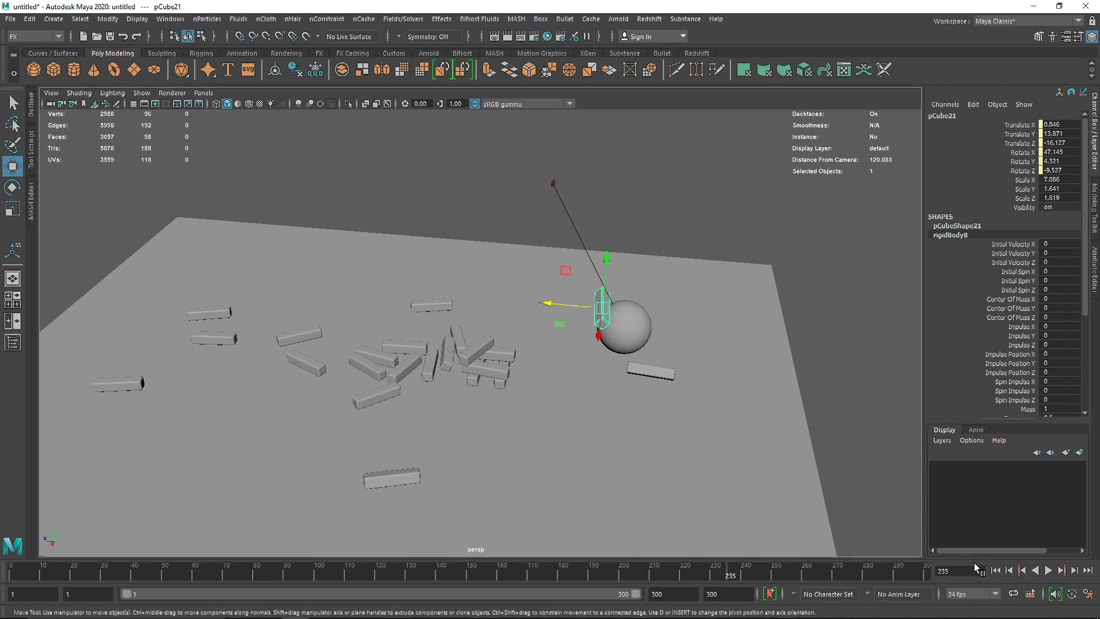
click(995, 570)
scroll(972, 349, down, 3)
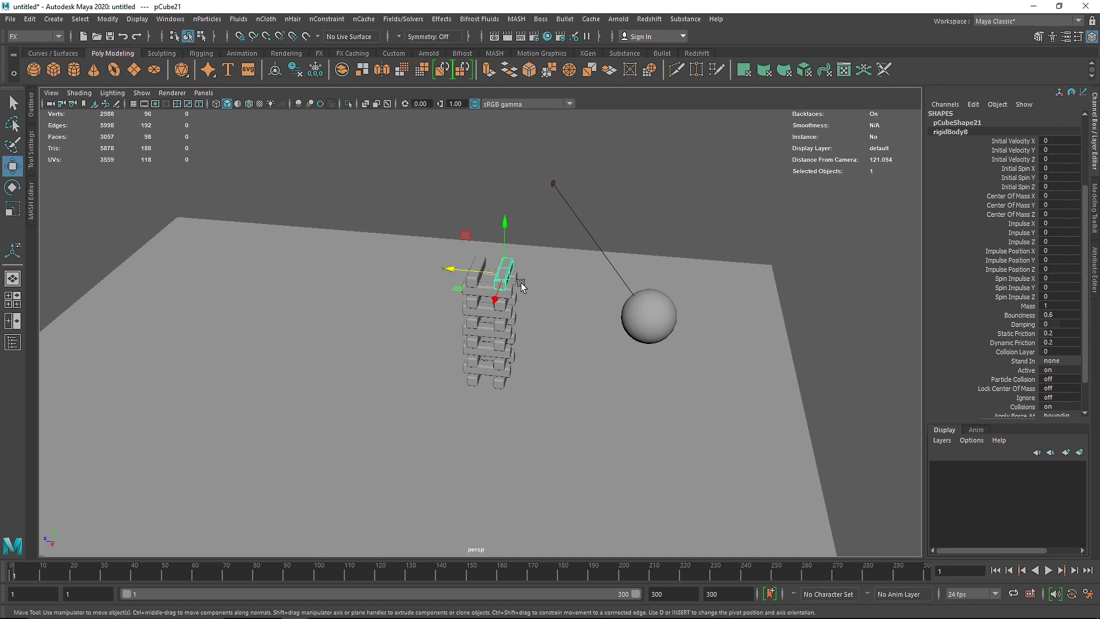
alt+drag(504, 315, 545, 341)
ctrl+click(542, 338)
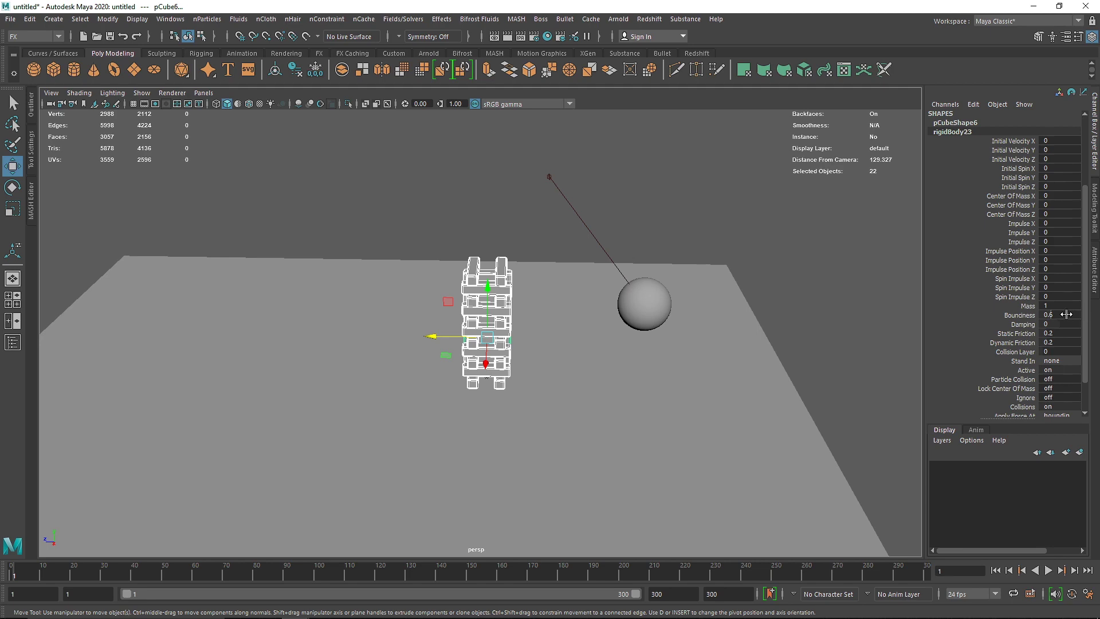
click(791, 336)
key(space)
drag(408, 227, 567, 372)
click(203, 225)
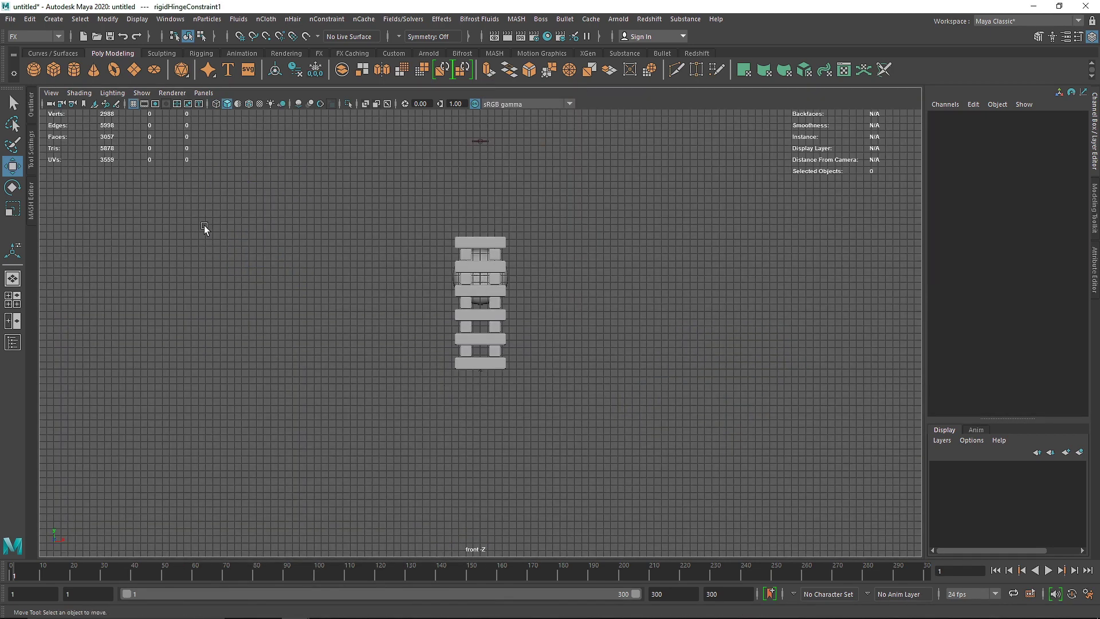
Select all the tower blocks from pCube1 through pCube23 and return to the perspective view.
click(33, 111)
click(75, 183)
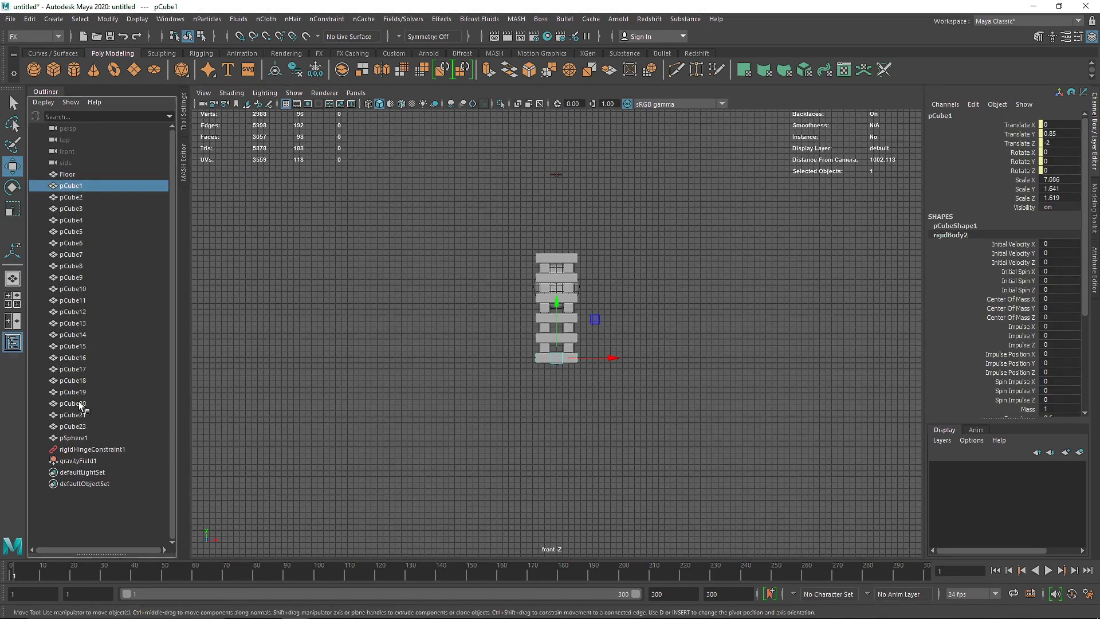
shift+click(79, 426)
key(space)
key(space)
alt+drag(631, 292, 580, 293)
scroll(1006, 356, down, 5)
Set the selected blocks' bounciness to 0.2 and both their static and dynamic friction to 0.5.
click(1059, 289)
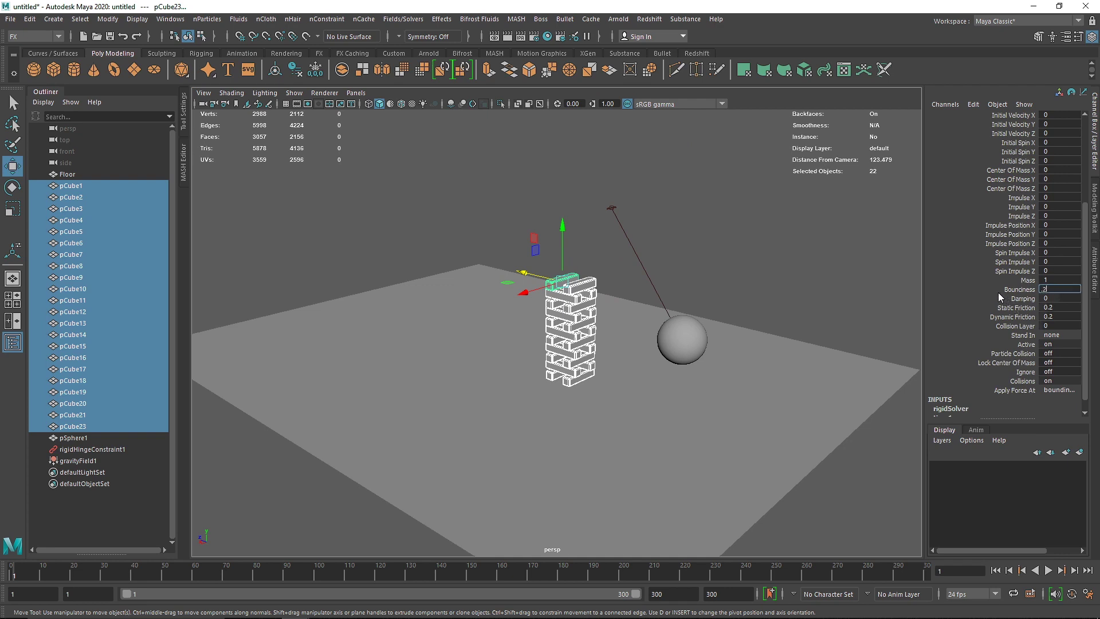
click(1051, 315)
text(.5)
key(Return)
click(1060, 309)
text(.5)
key(Return)
alt+drag(644, 353, 624, 377)
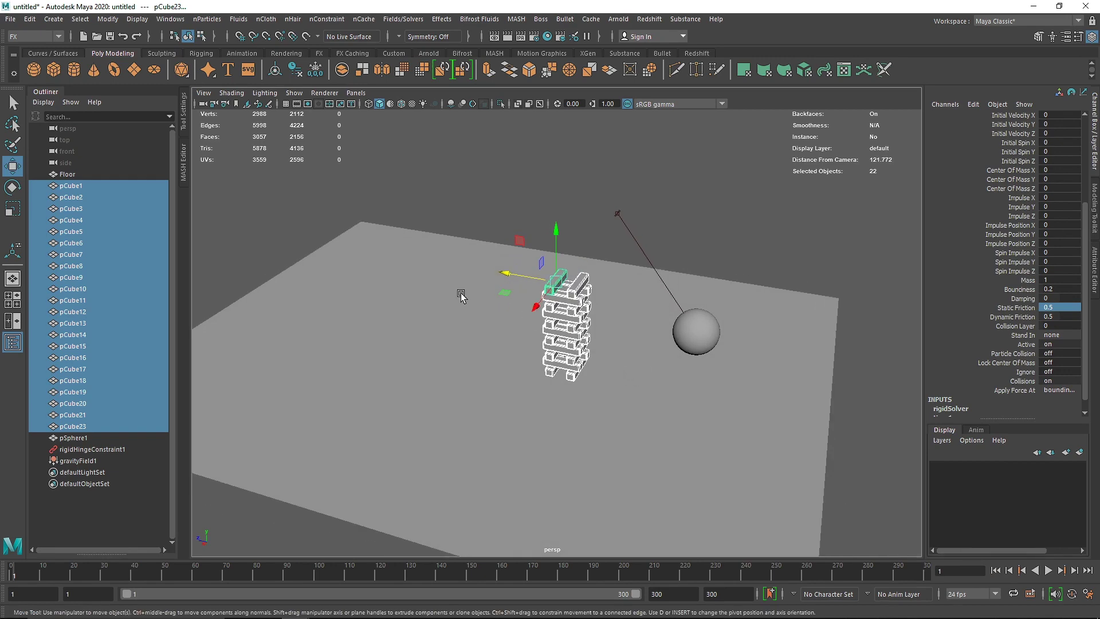
click(12, 342)
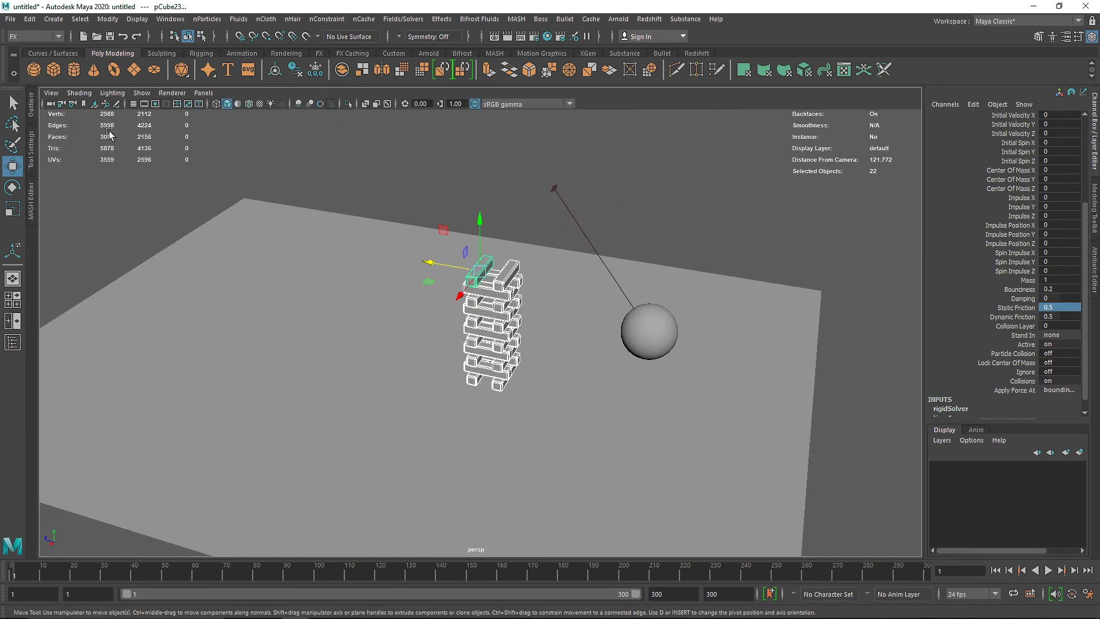
double_click(1055, 290)
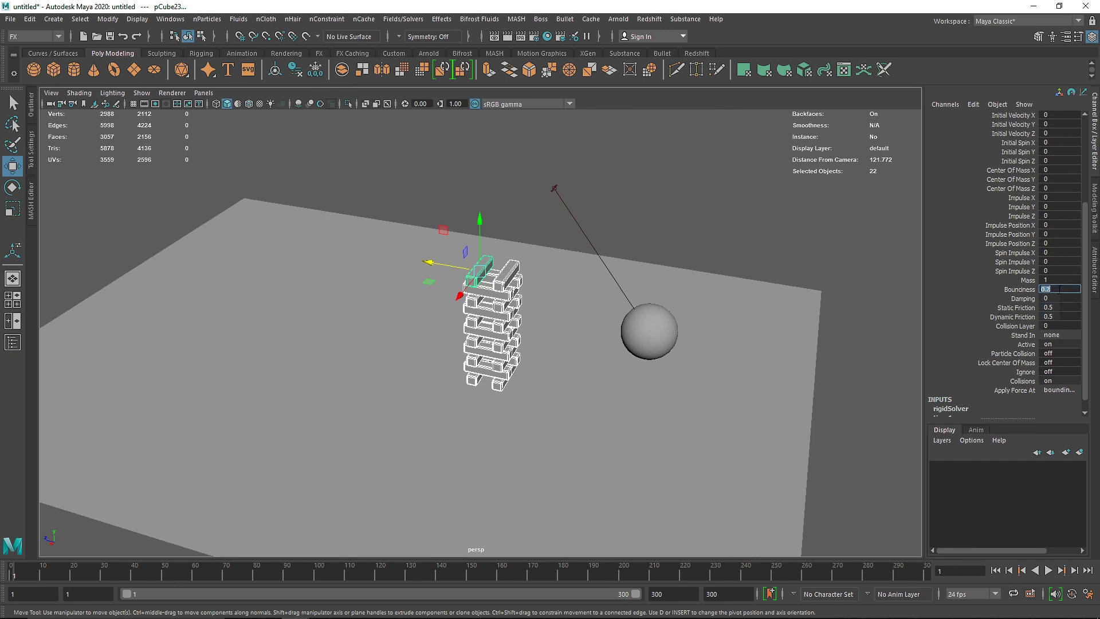
click(681, 228)
Play the simulation to frame 240 and examine the collapsed pile of blocks up close.
alt+drag(670, 248, 596, 318)
click(1048, 571)
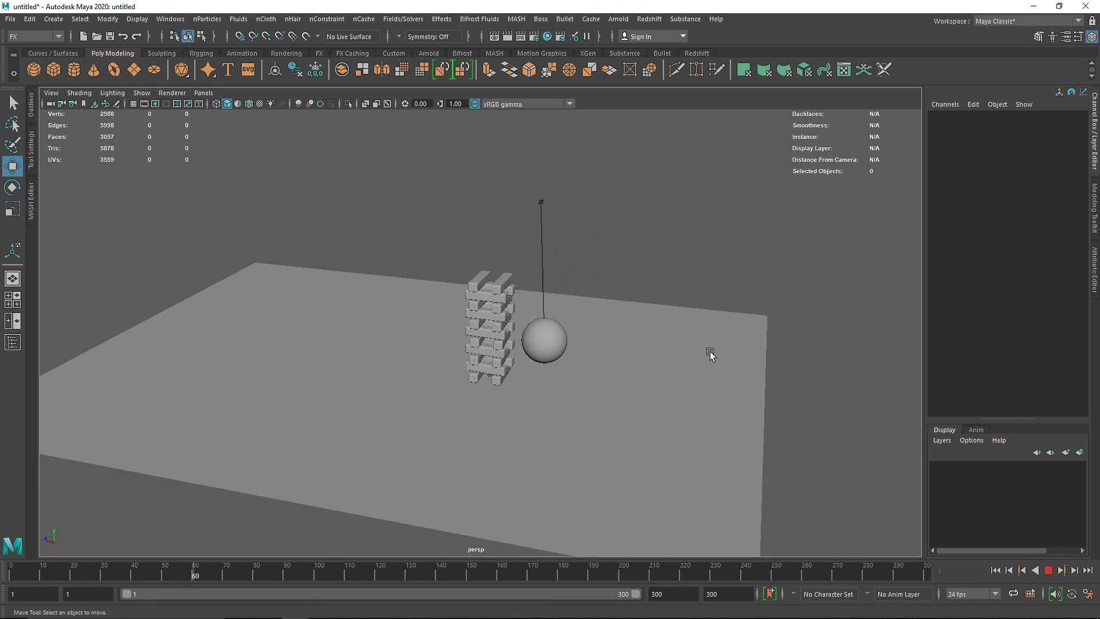
key(Escape)
alt+drag(676, 367, 743, 355)
scroll(743, 356, up, 5)
alt+drag(474, 399, 413, 376)
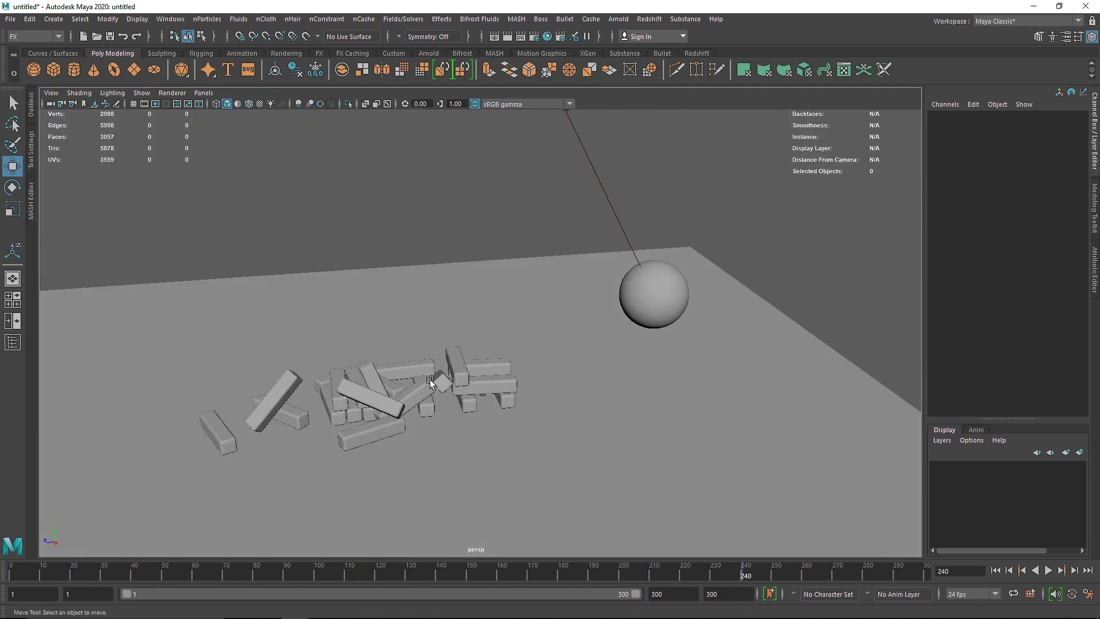
alt+drag(376, 388, 440, 381)
click(378, 403)
key(f)
scroll(420, 386, down, 6)
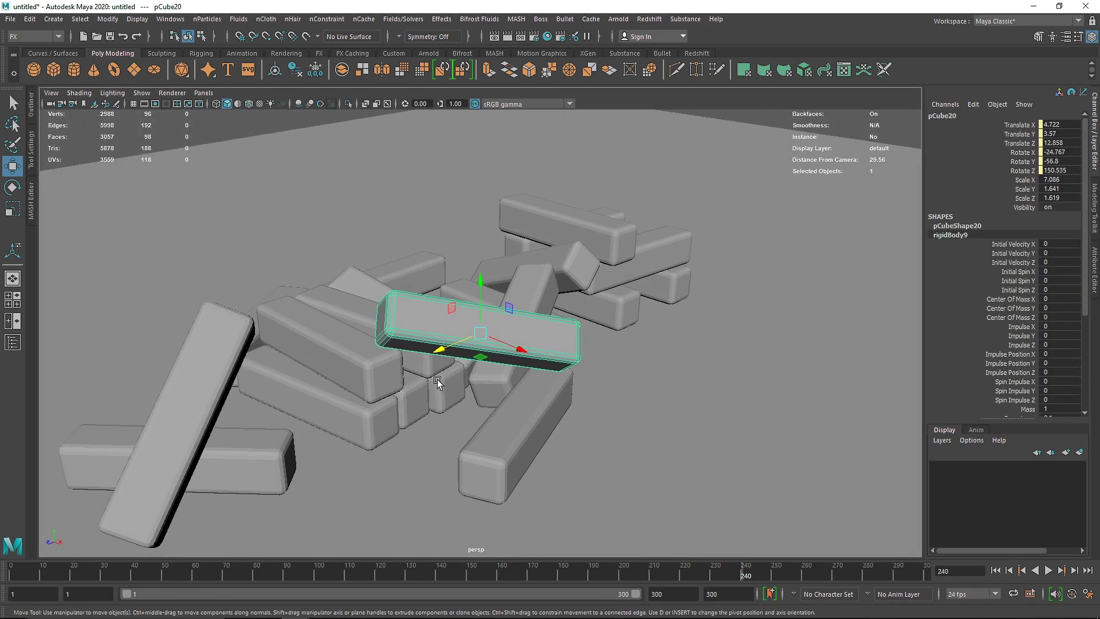
scroll(344, 266, down, 5)
Turn on smooth mesh preview for all the fallen blocks and inspect the smoothed pile.
click(293, 155)
alt+drag(456, 291, 407, 336)
scroll(406, 336, down, 3)
drag(294, 237, 634, 390)
shift+click(680, 366)
key(3)
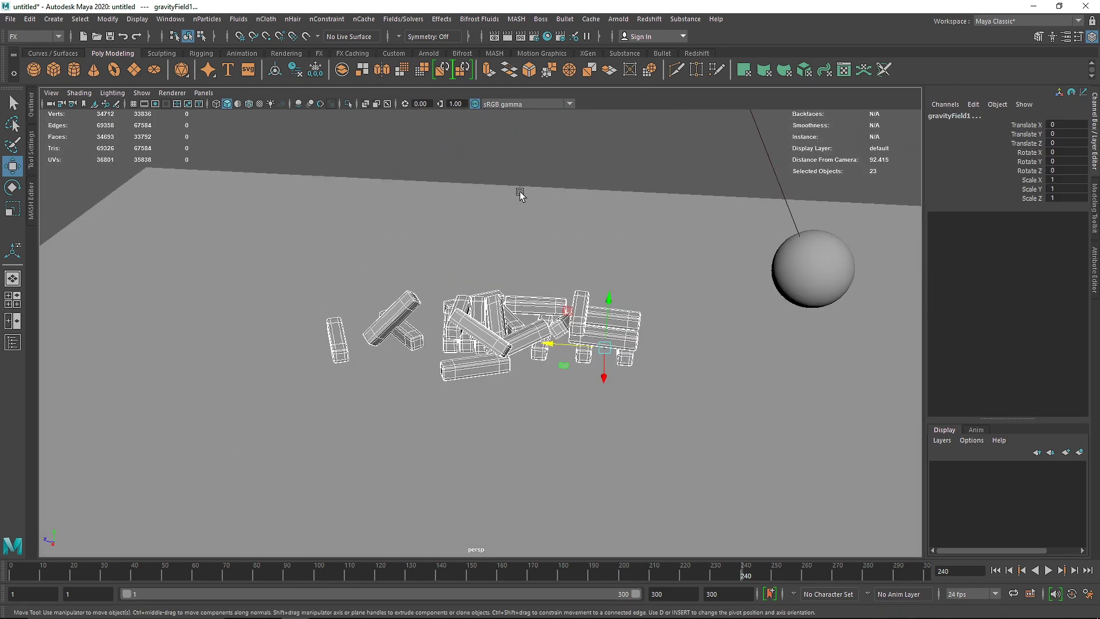
click(521, 162)
alt+drag(482, 331, 642, 295)
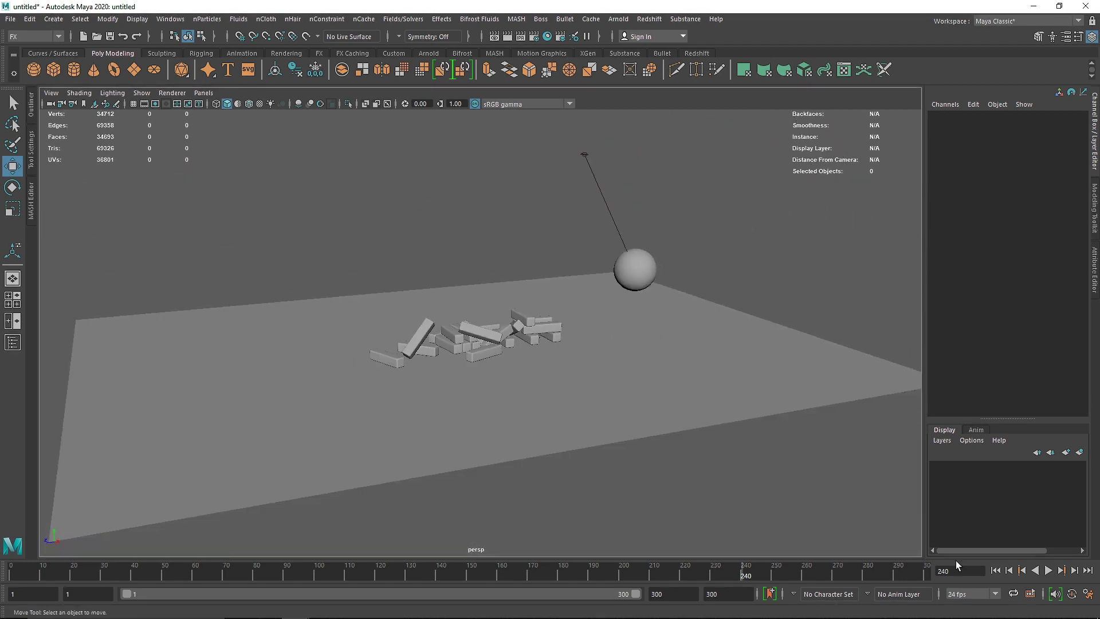
alt+drag(629, 317, 471, 264)
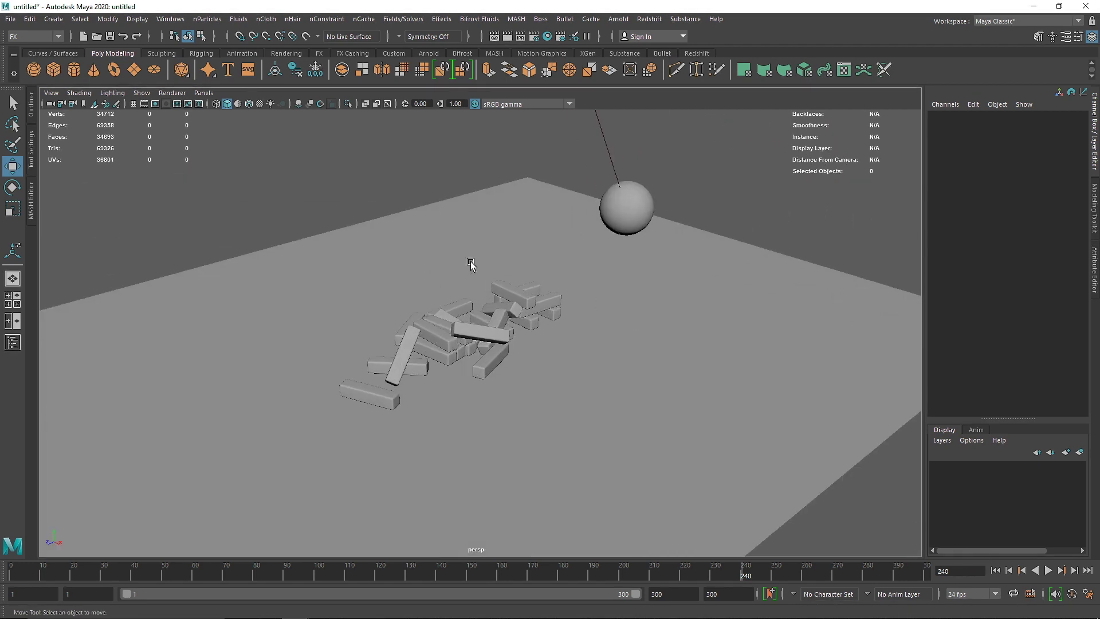